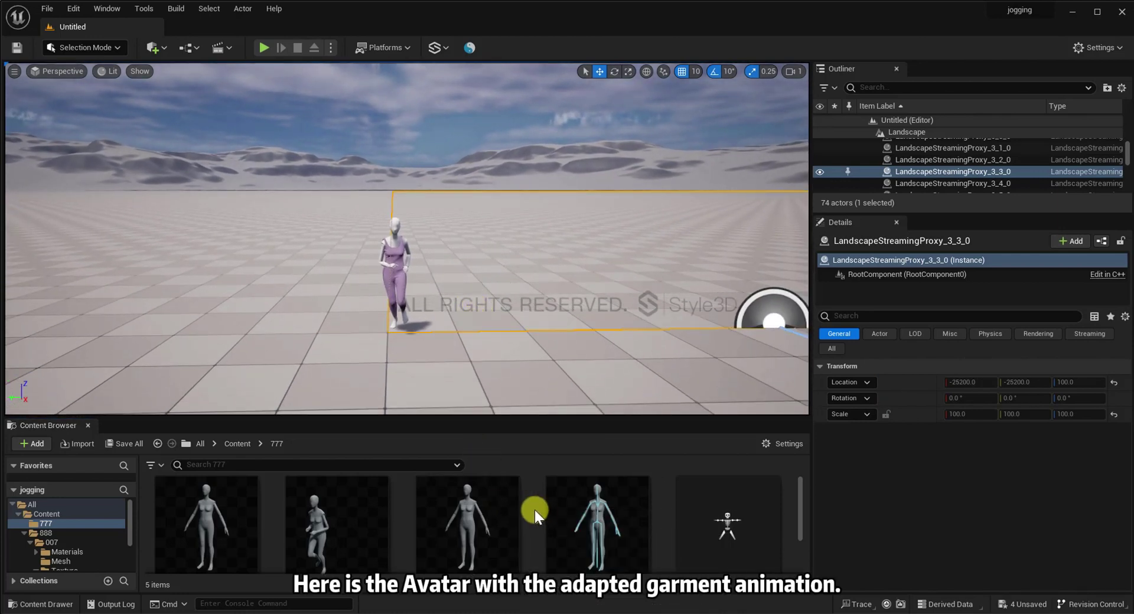
Step: Create a new level sequence asset in the 777 folder
scroll(534, 509, down, 2)
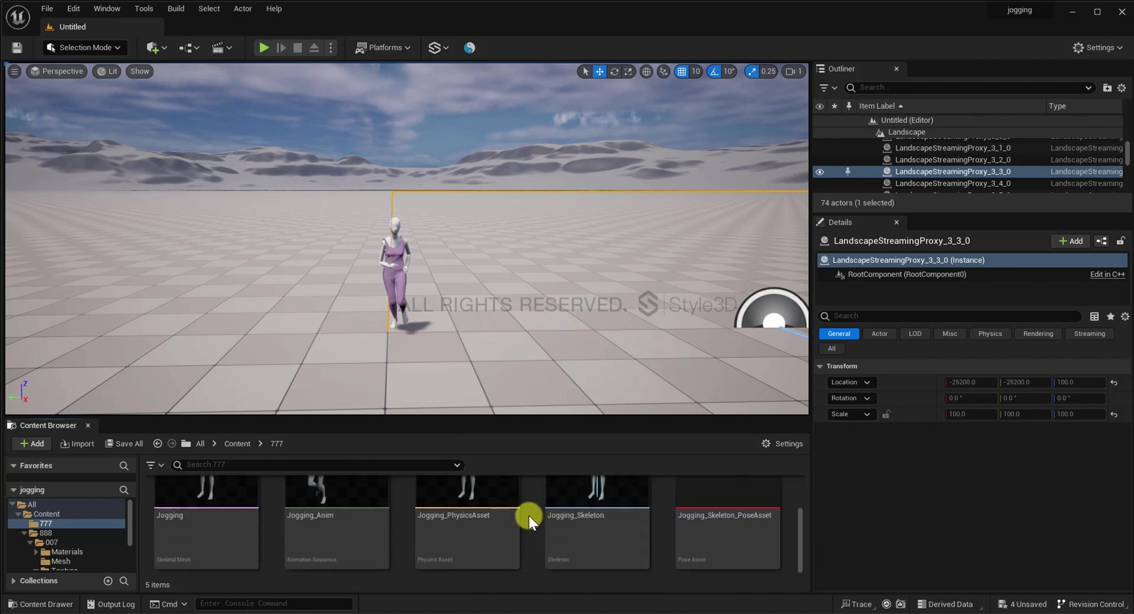
right_click(529, 515)
mouse_move(571, 356)
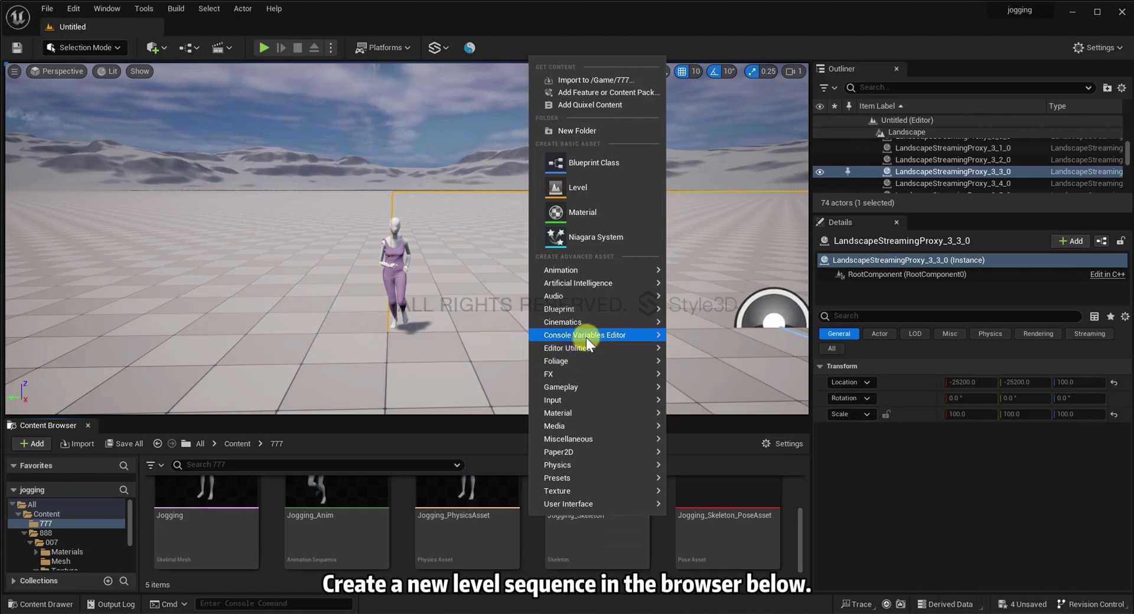
mouse_move(607, 323)
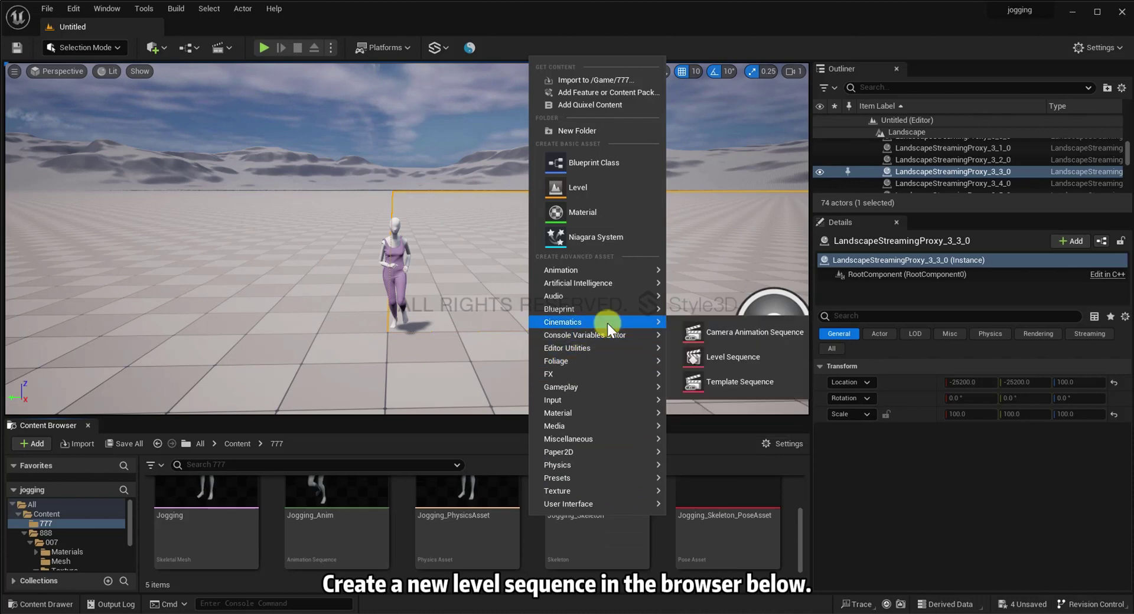
click(686, 357)
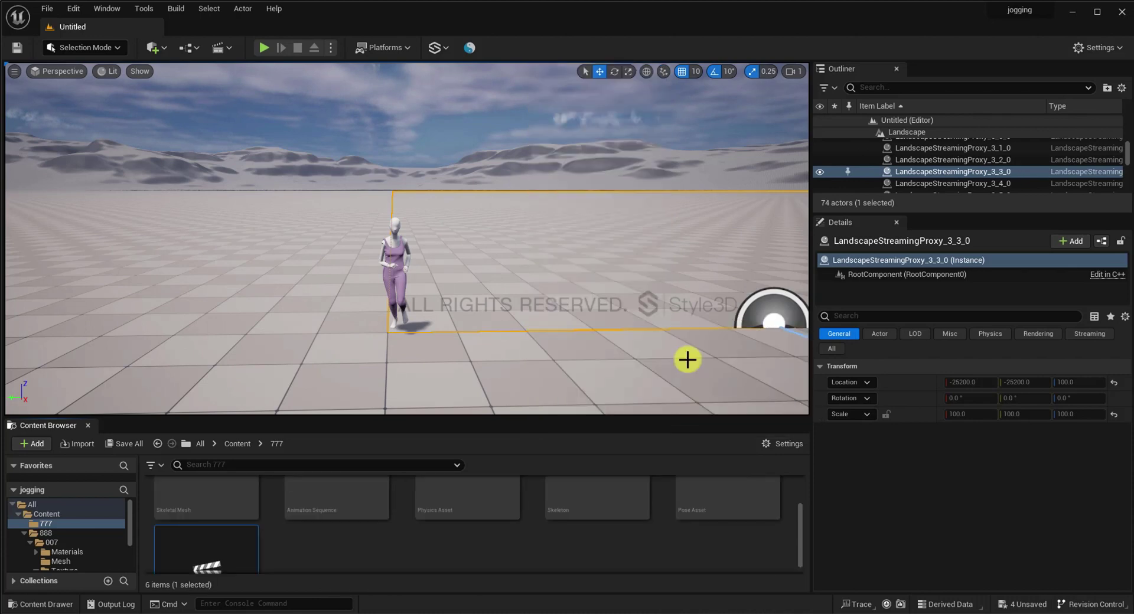
Step: Open NewLevelSequence in Sequencer and add the Jogging actor as a track
double_click(210, 554)
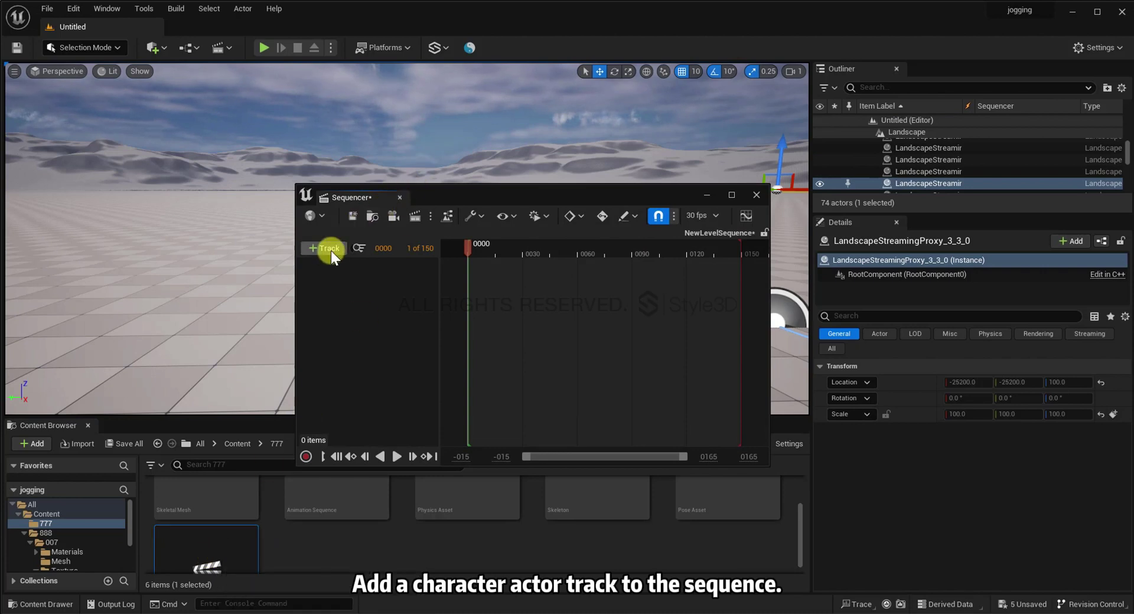
click(329, 248)
mouse_move(359, 266)
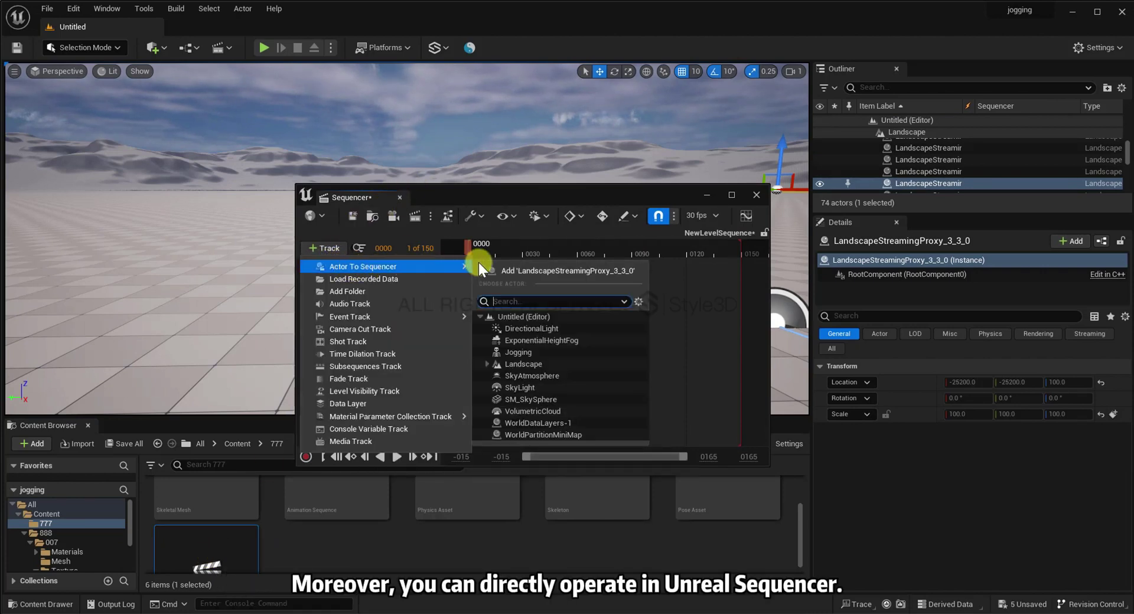
click(516, 351)
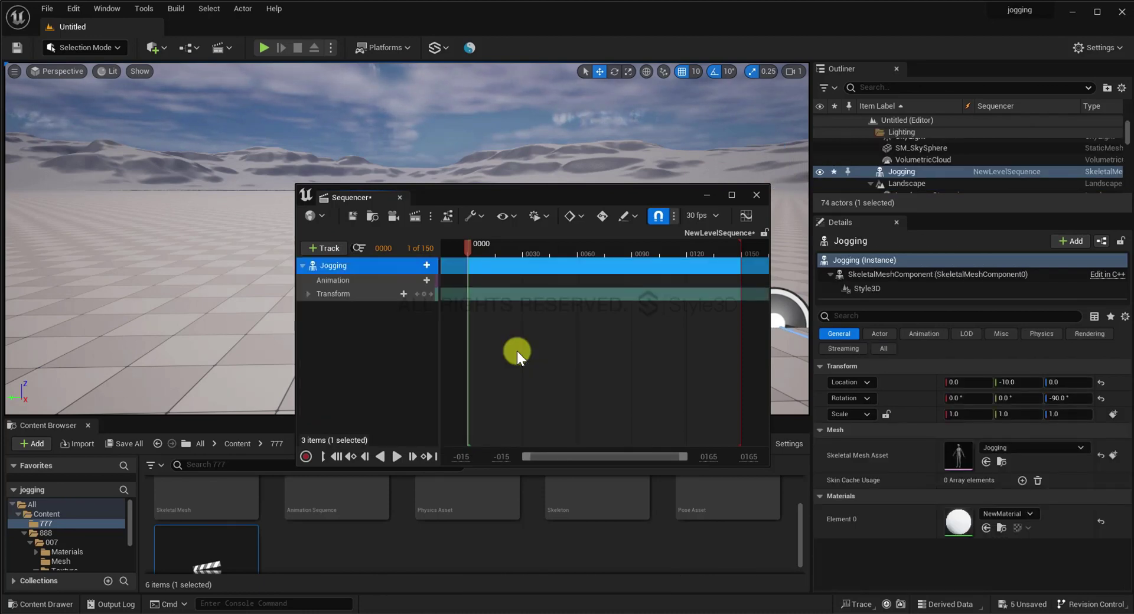
Step: Add a Garment Cache track to Jogging and stretch its Cache_03 section to frame 150
click(421, 265)
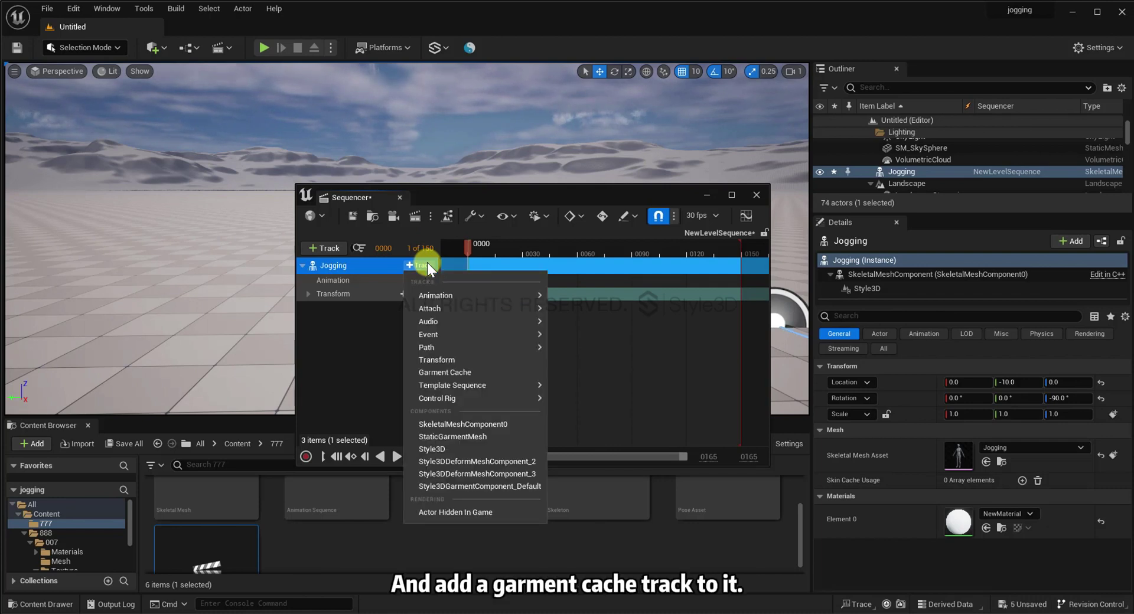
click(445, 369)
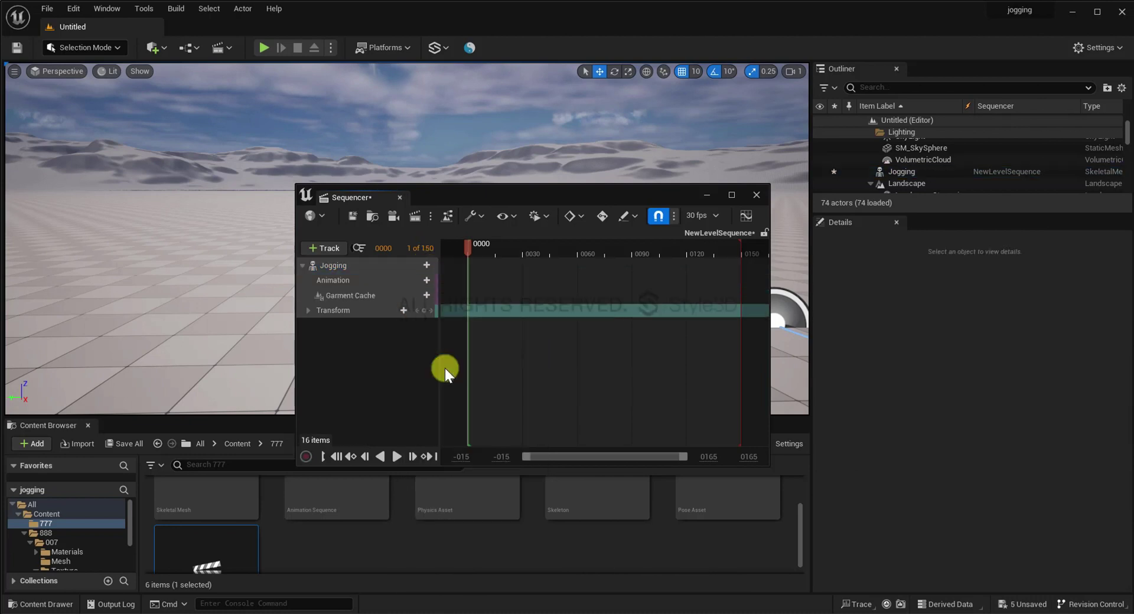
click(465, 298)
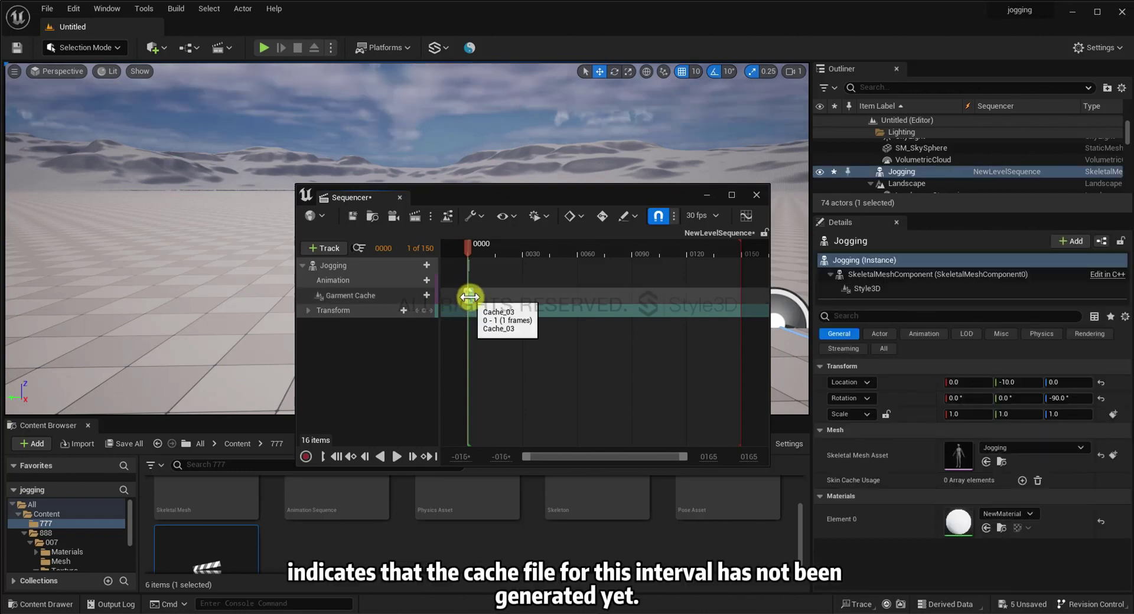
drag(470, 297, 743, 295)
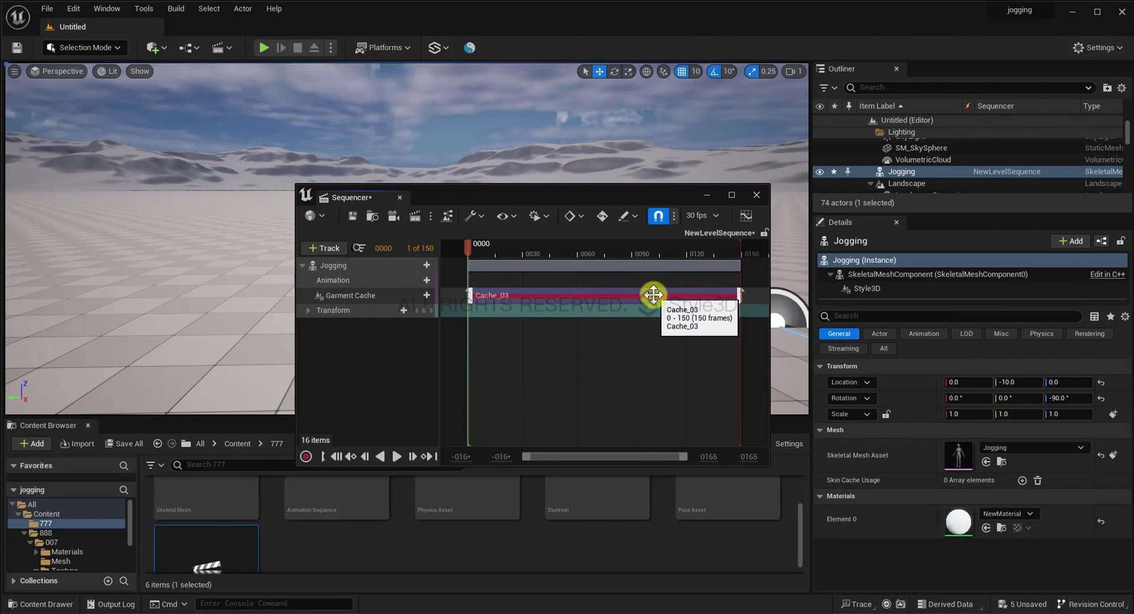
Step: Set the Cache_03 section's mode to Cache Record, keeping the garment cache name Cache_03
right_click(549, 296)
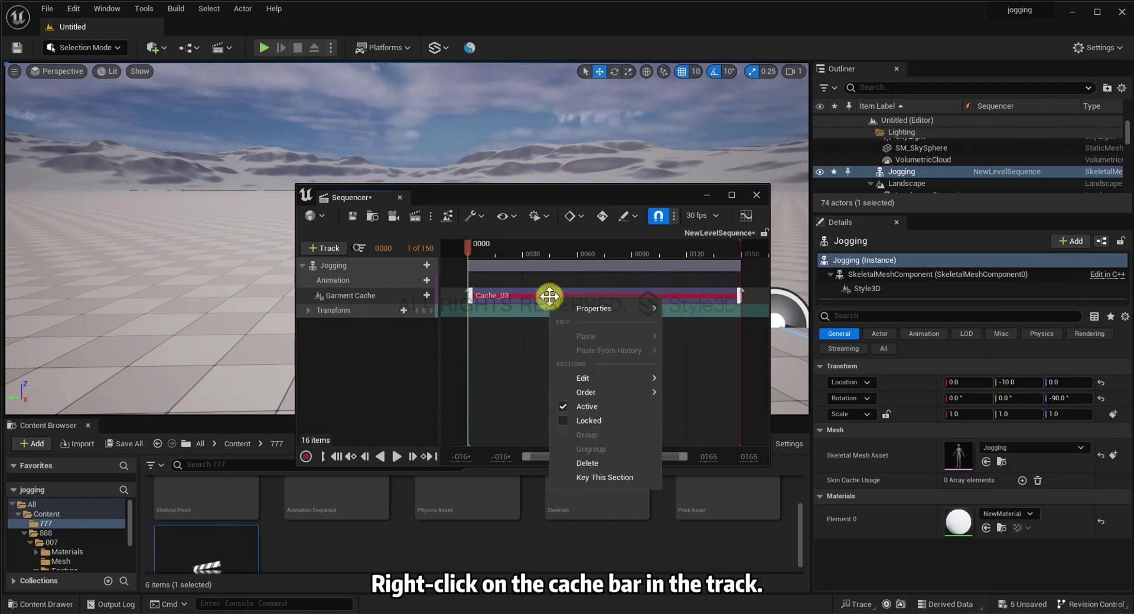
mouse_move(576, 306)
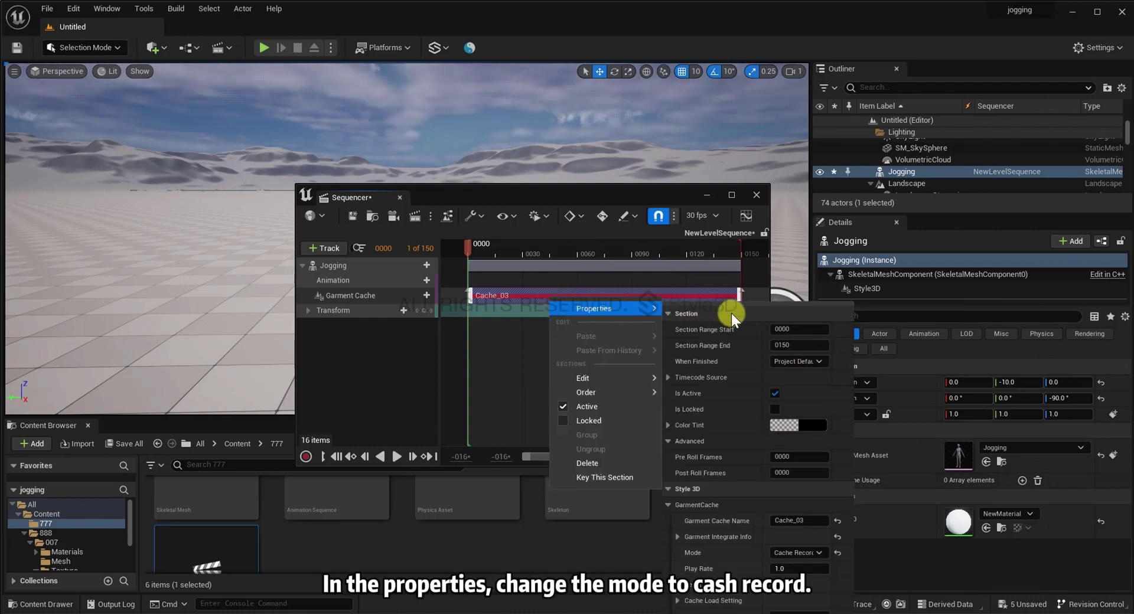
click(802, 551)
click(801, 564)
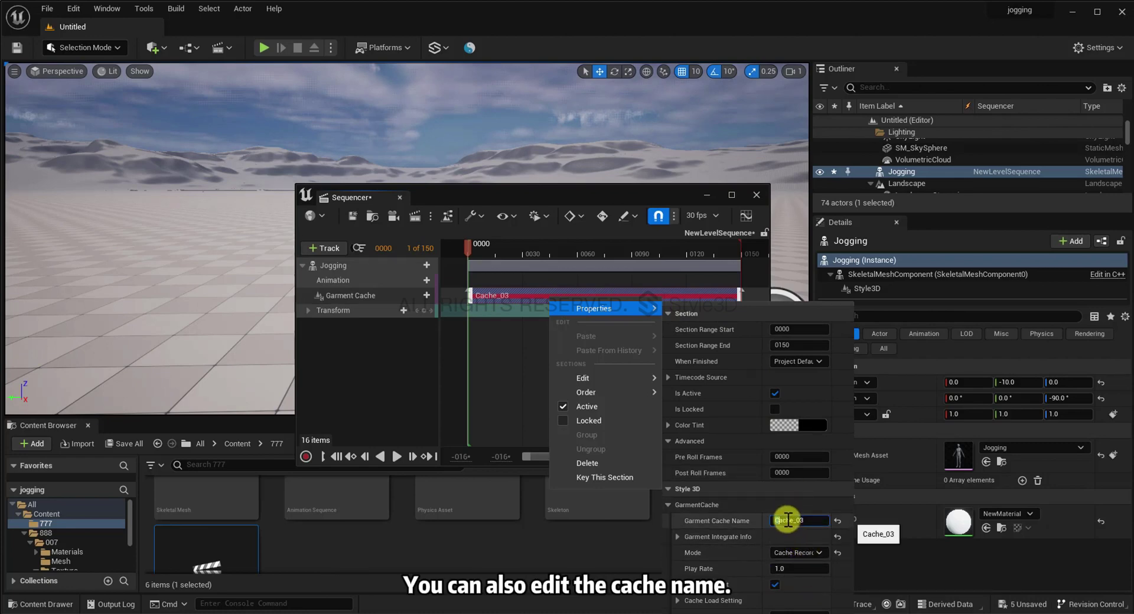
click(812, 521)
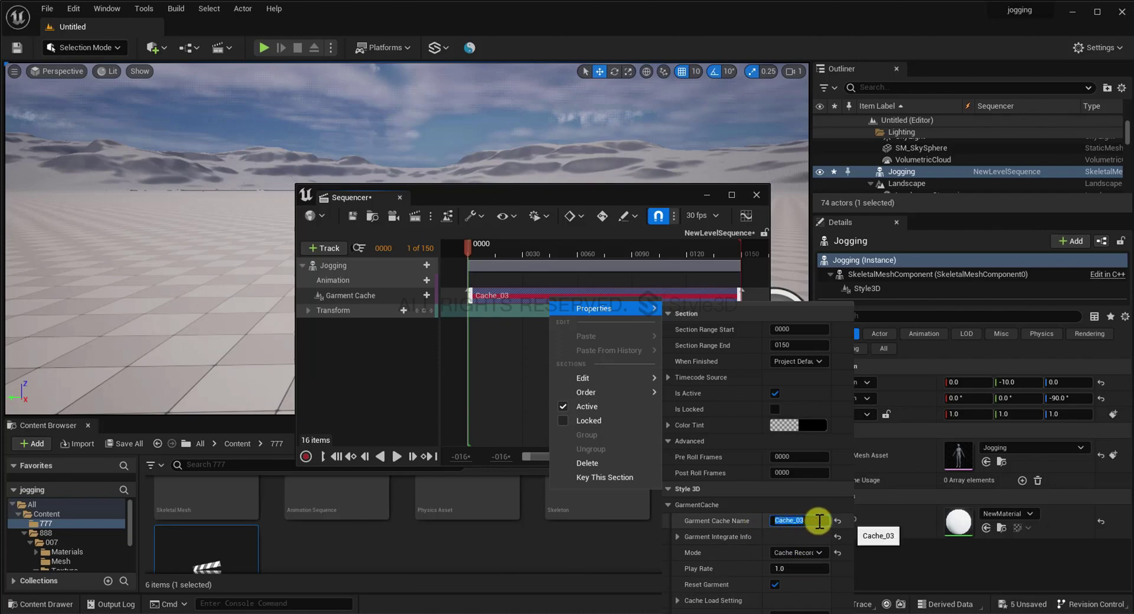
Step: Set the Jogging actor's Style3D runtime mode to Garment Cache Record
click(517, 295)
click(902, 171)
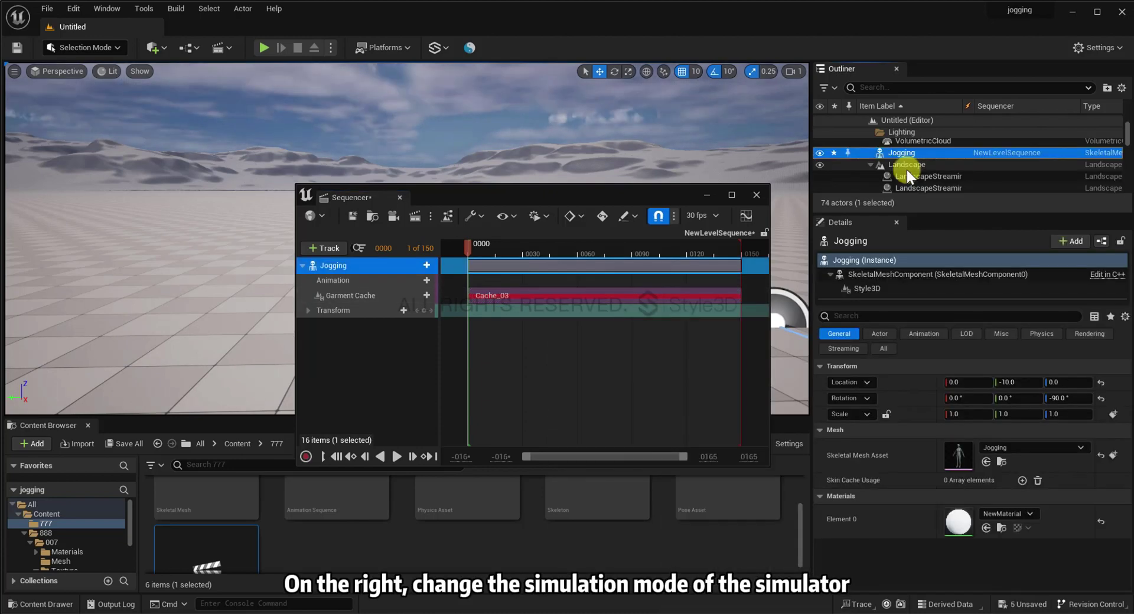
click(877, 290)
scroll(954, 407, down, 5)
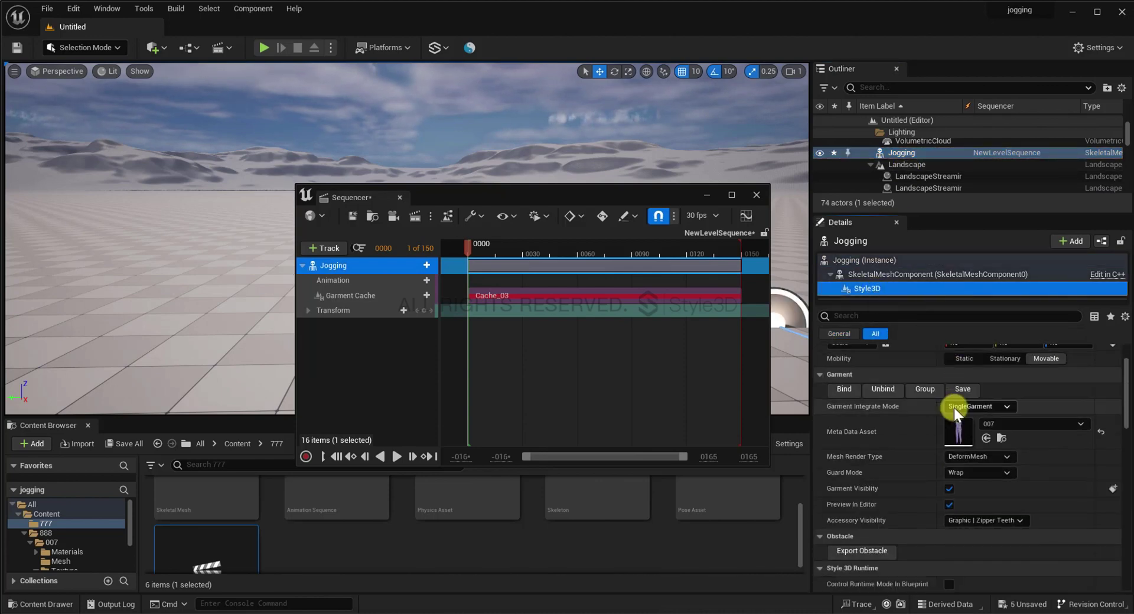
scroll(954, 407, down, 5)
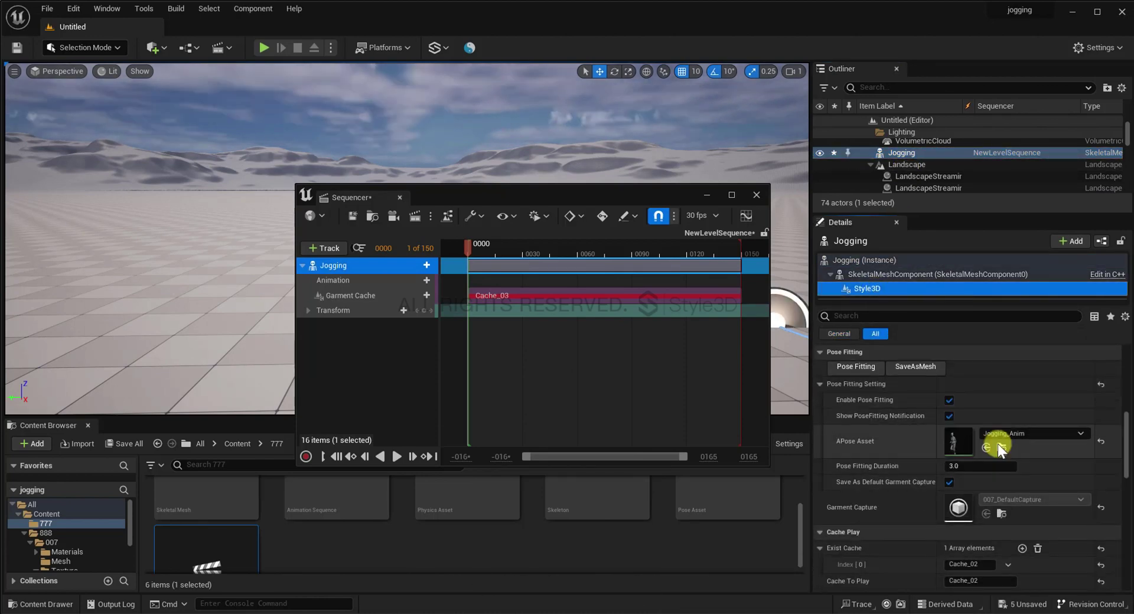
scroll(998, 444, up, 1)
click(999, 432)
click(996, 453)
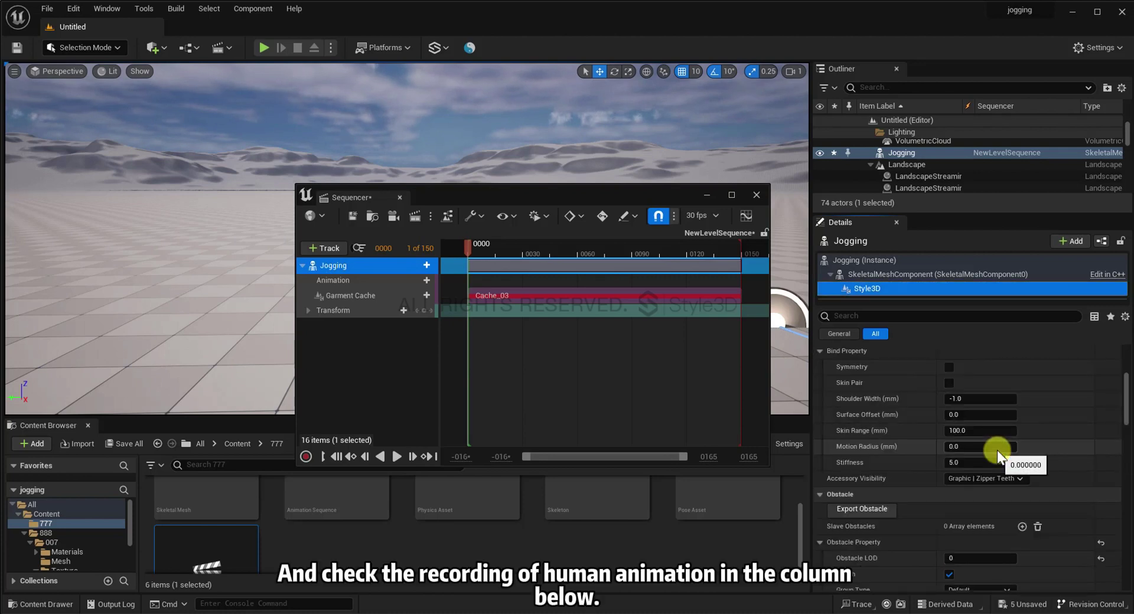
Step: Turn on Record Avatar Animation under Cache Record Setting
scroll(949, 421, down, 5)
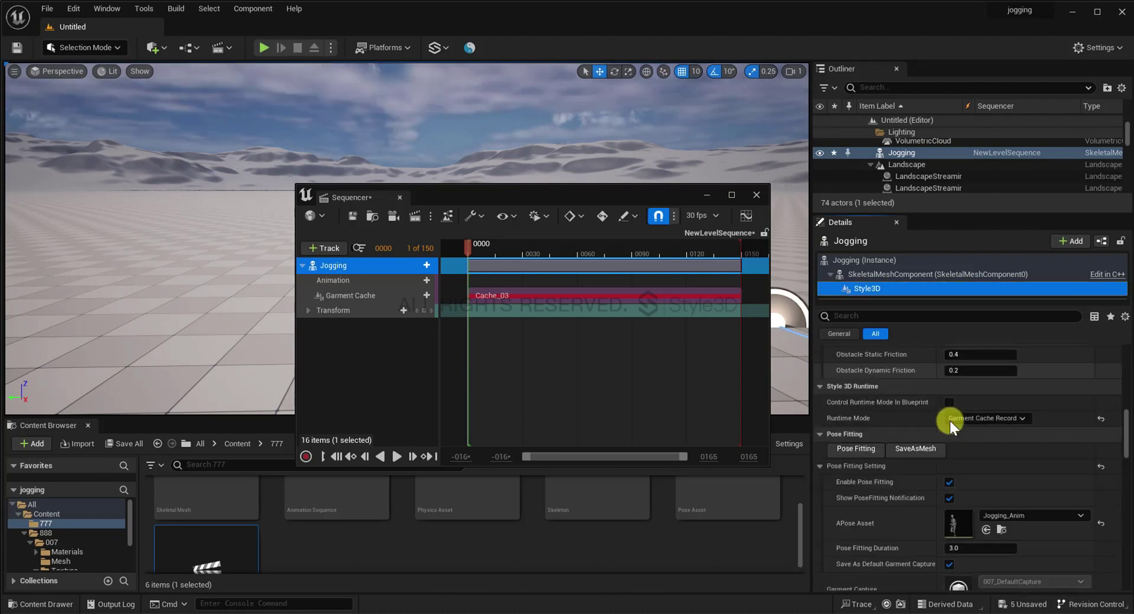
scroll(949, 421, down, 3)
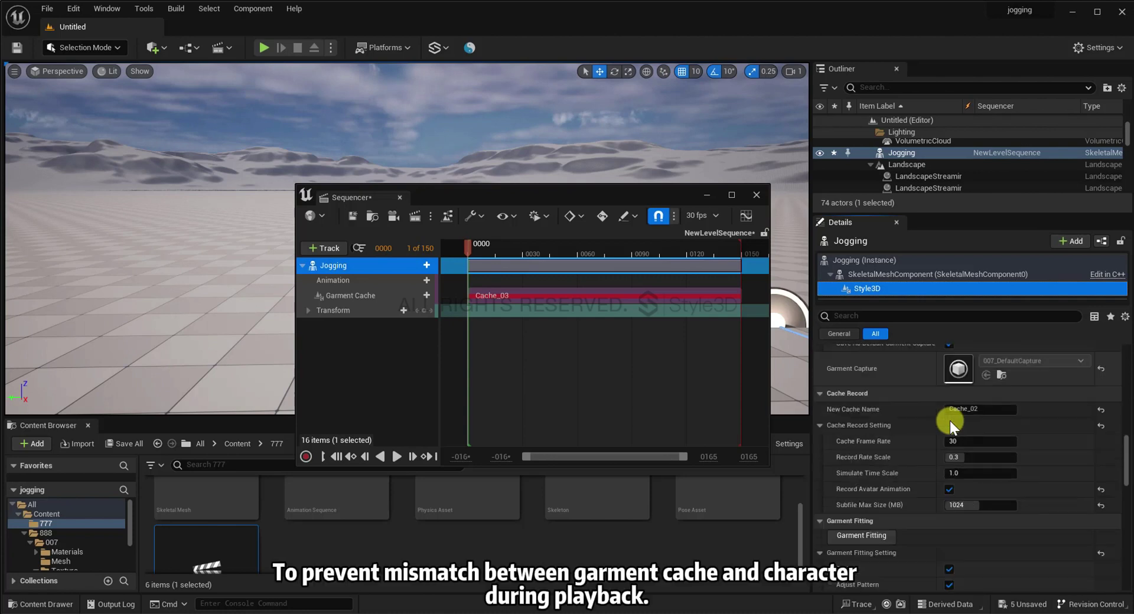
scroll(950, 420, down, 3)
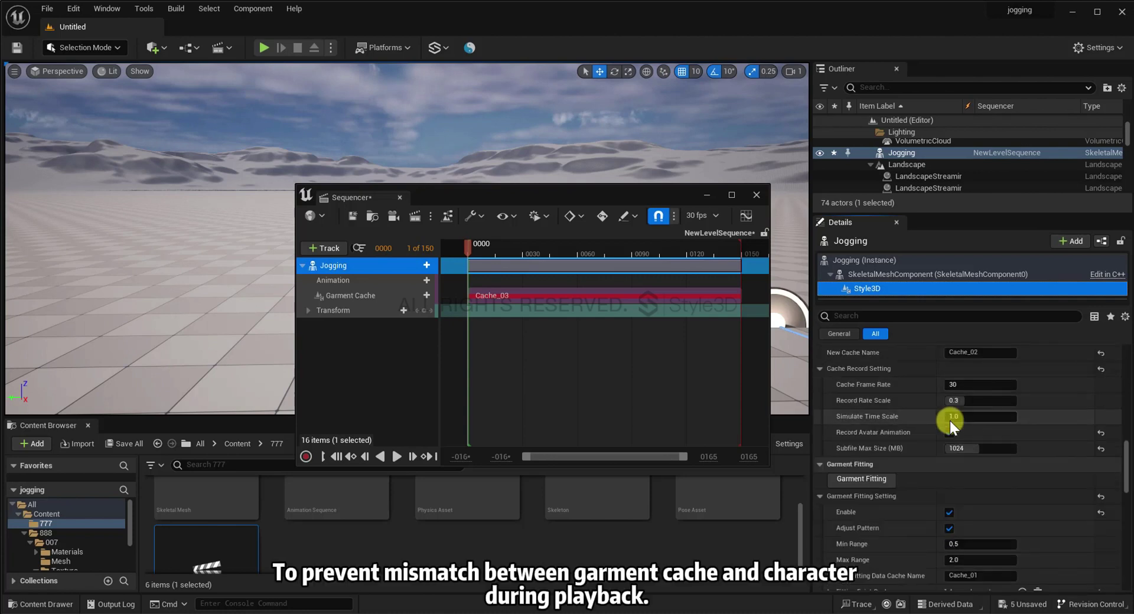
scroll(949, 421, down, 1)
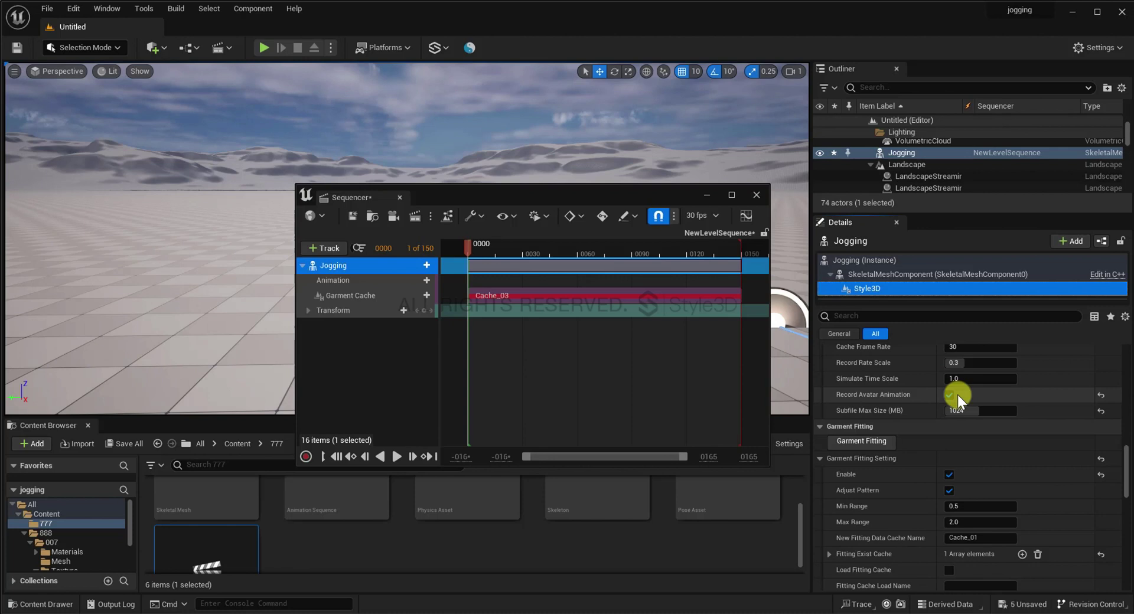
click(958, 395)
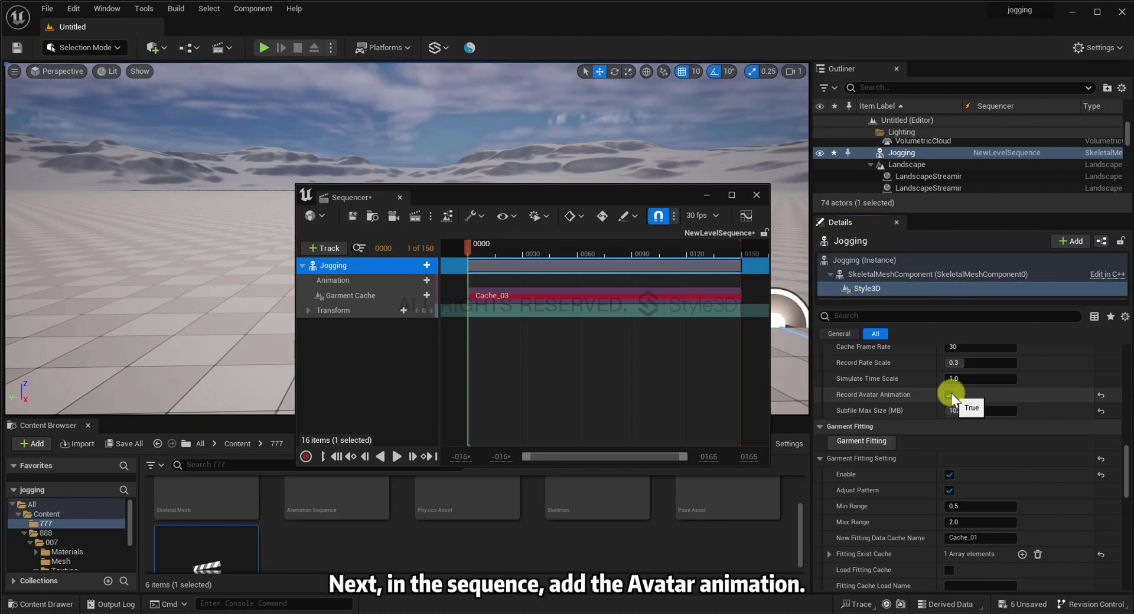
Step: Add the Jogging_Anim animation track to Jogging and resize it to span frames 0–150
click(420, 265)
mouse_move(449, 295)
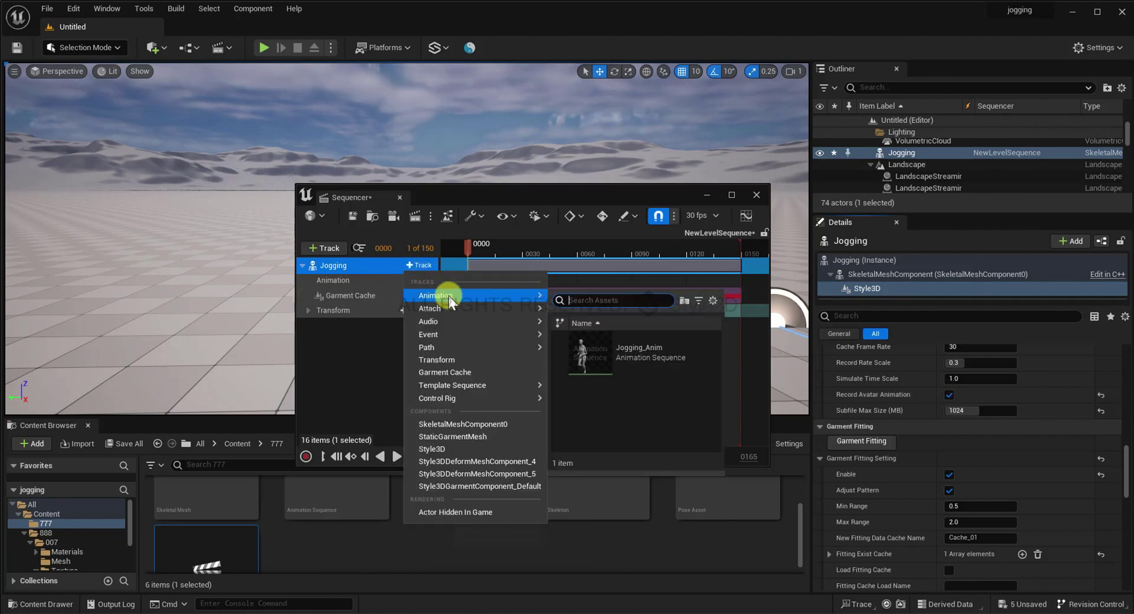
click(593, 353)
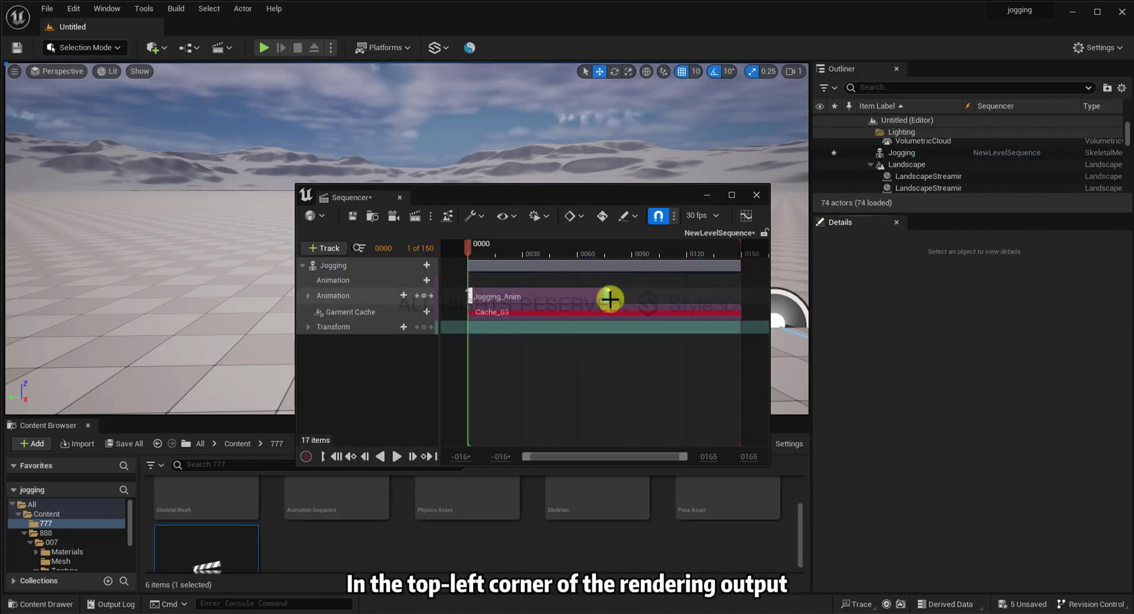
drag(608, 299, 736, 298)
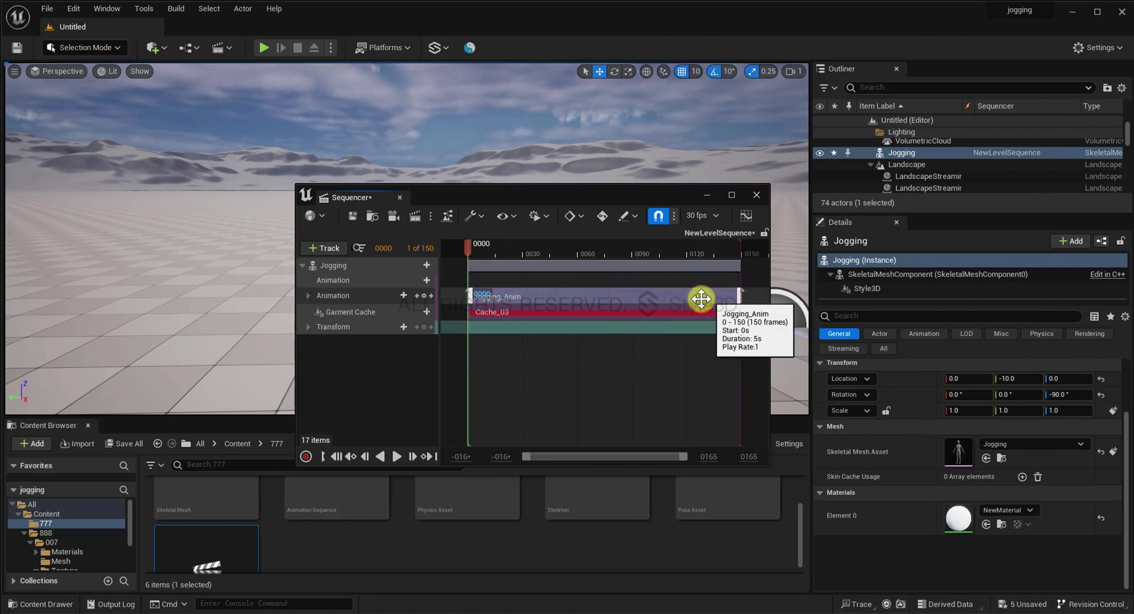
click(430, 216)
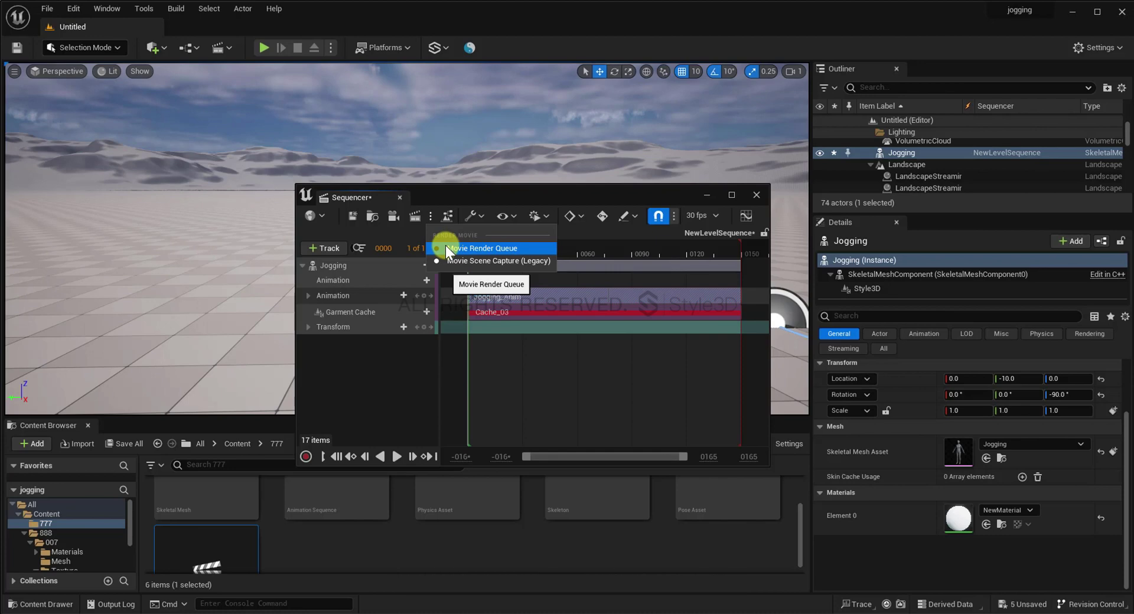
click(80, 7)
click(80, 7)
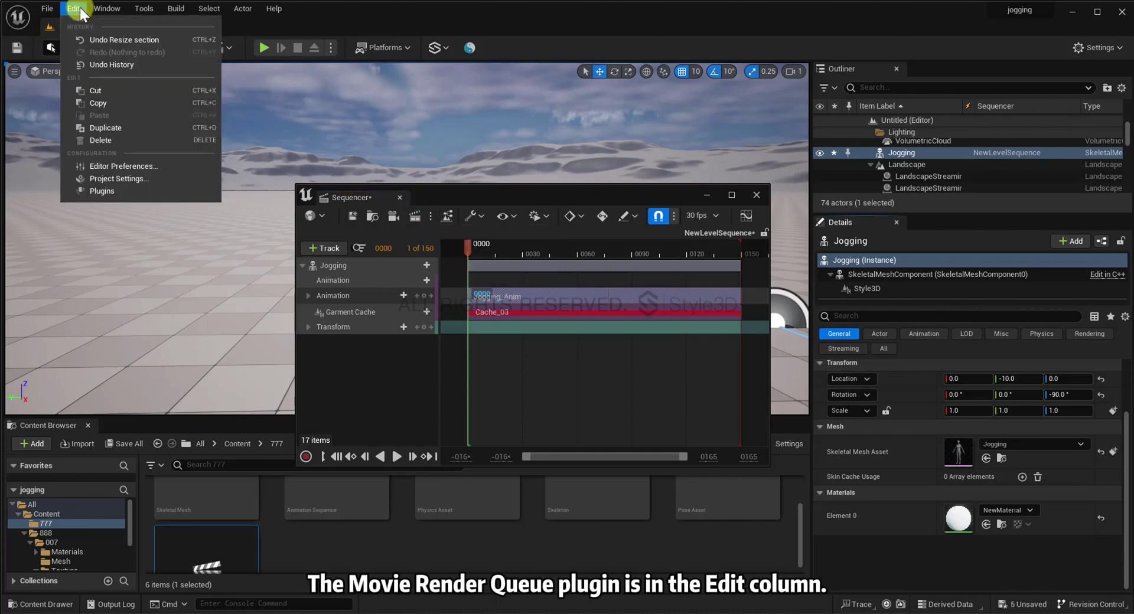
click(109, 191)
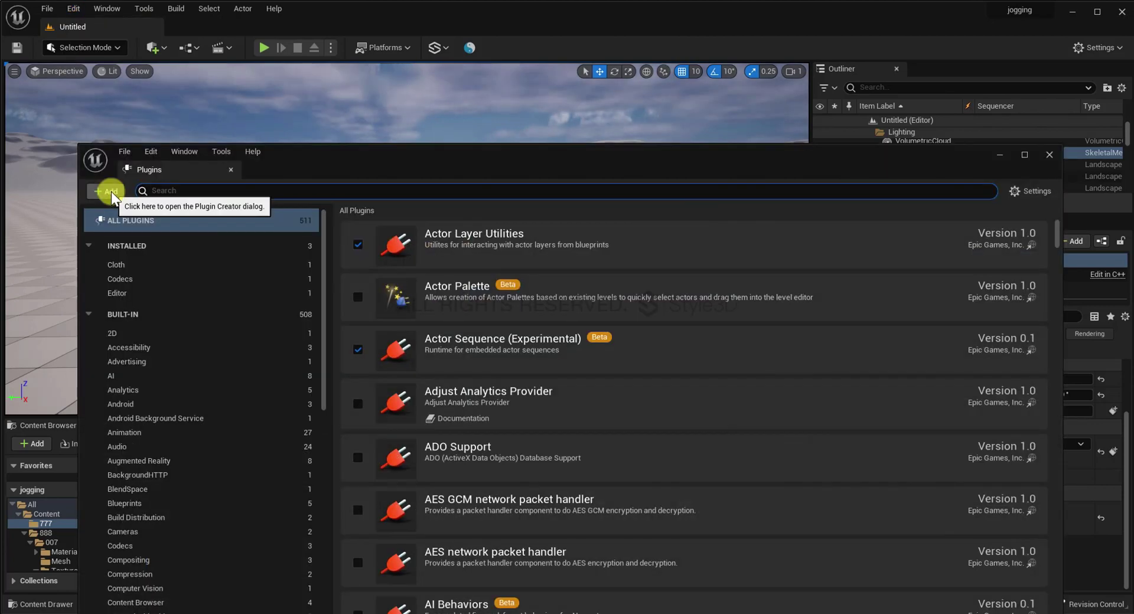
drag(303, 172, 294, 85)
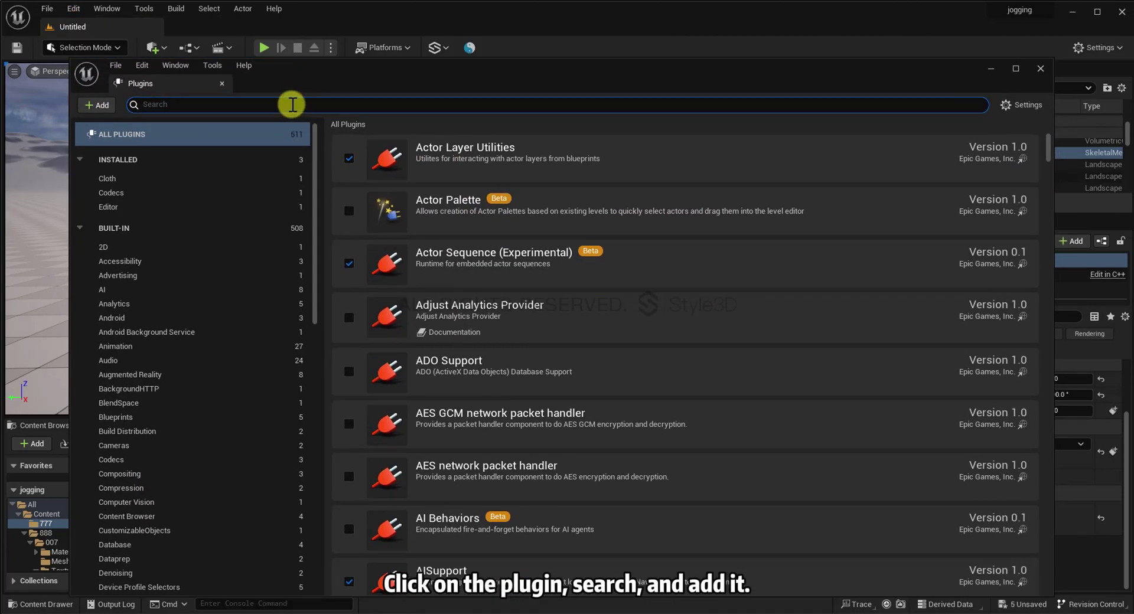
click(292, 105)
text(mov)
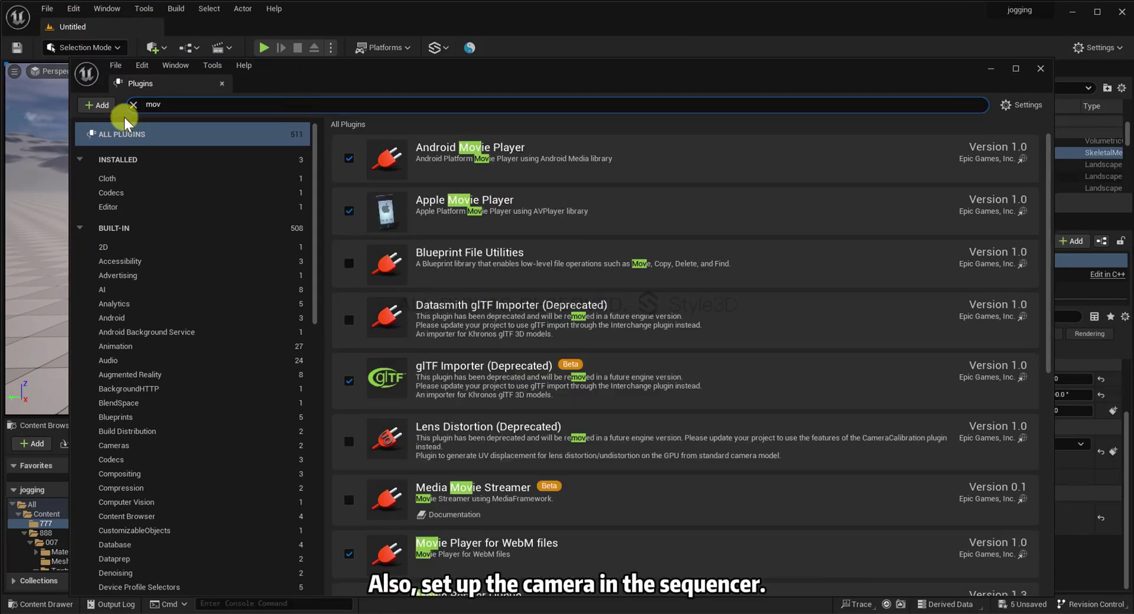
text(ie)
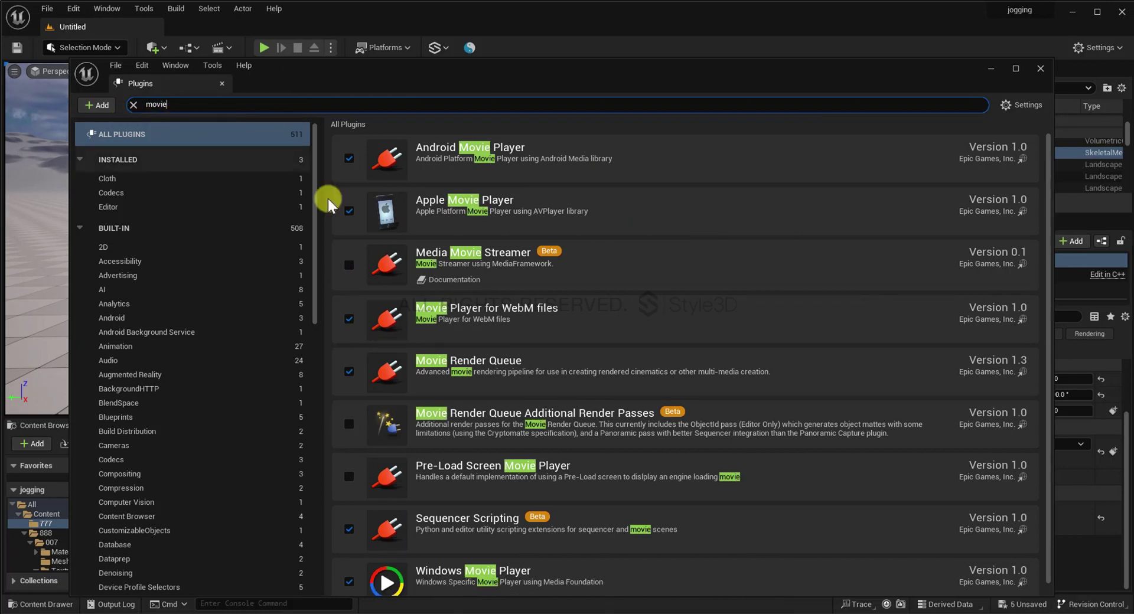
click(428, 361)
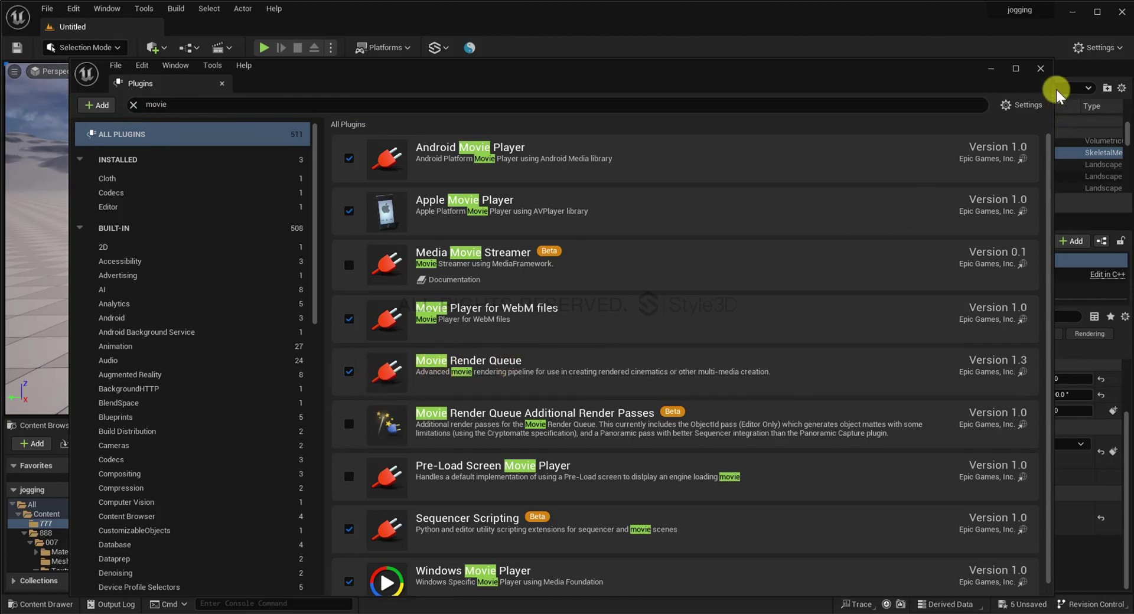
click(1040, 69)
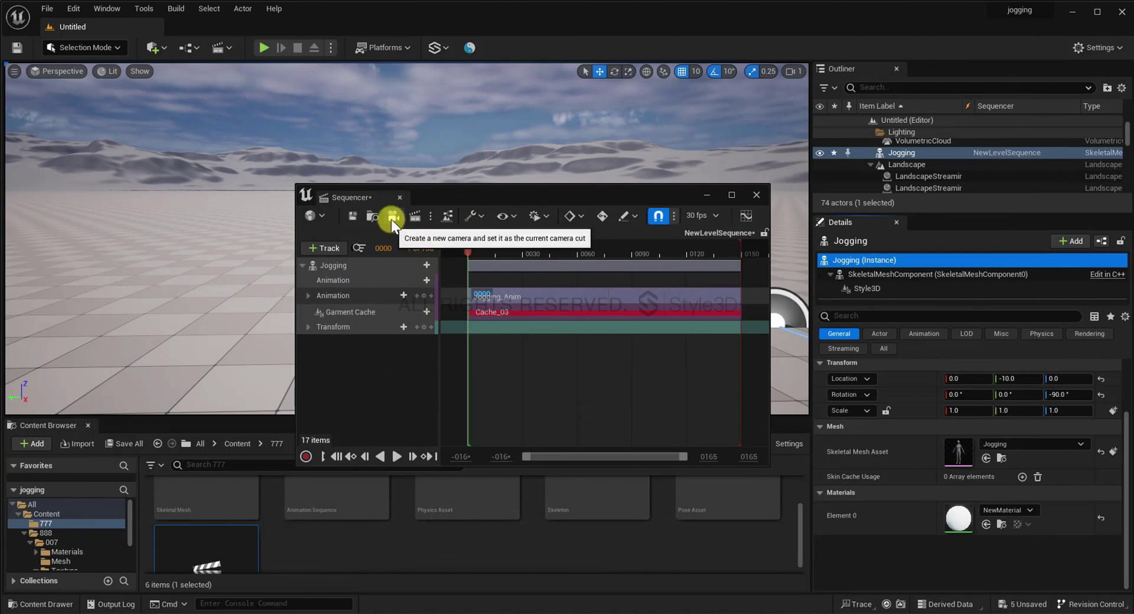
Step: Create a new cine camera as the camera cut and switch the viewport to Perspective
click(391, 218)
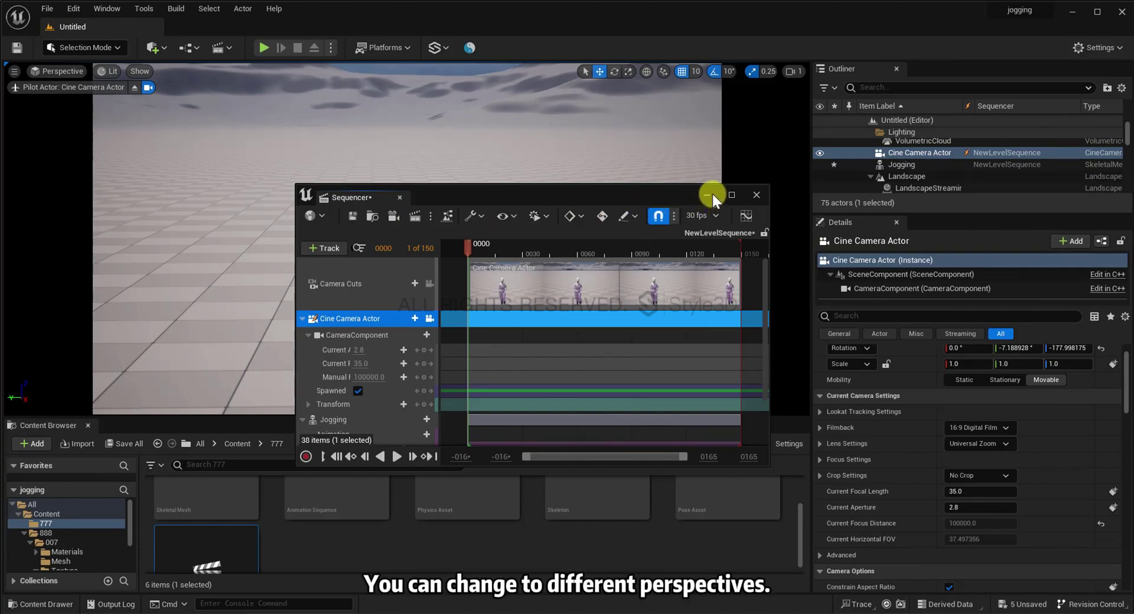
click(62, 71)
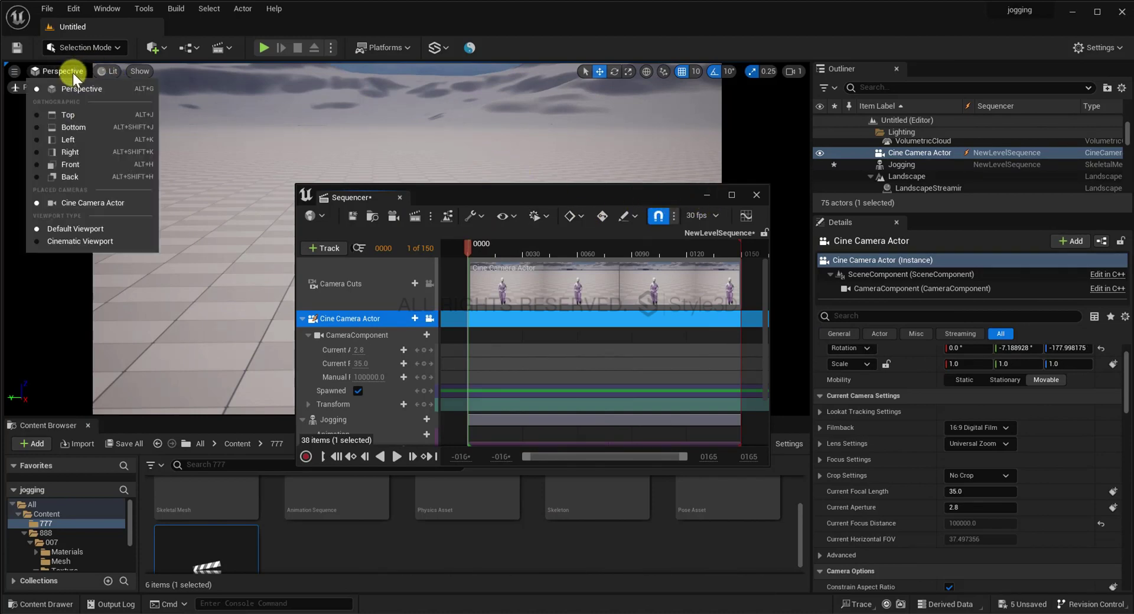
click(56, 86)
click(215, 245)
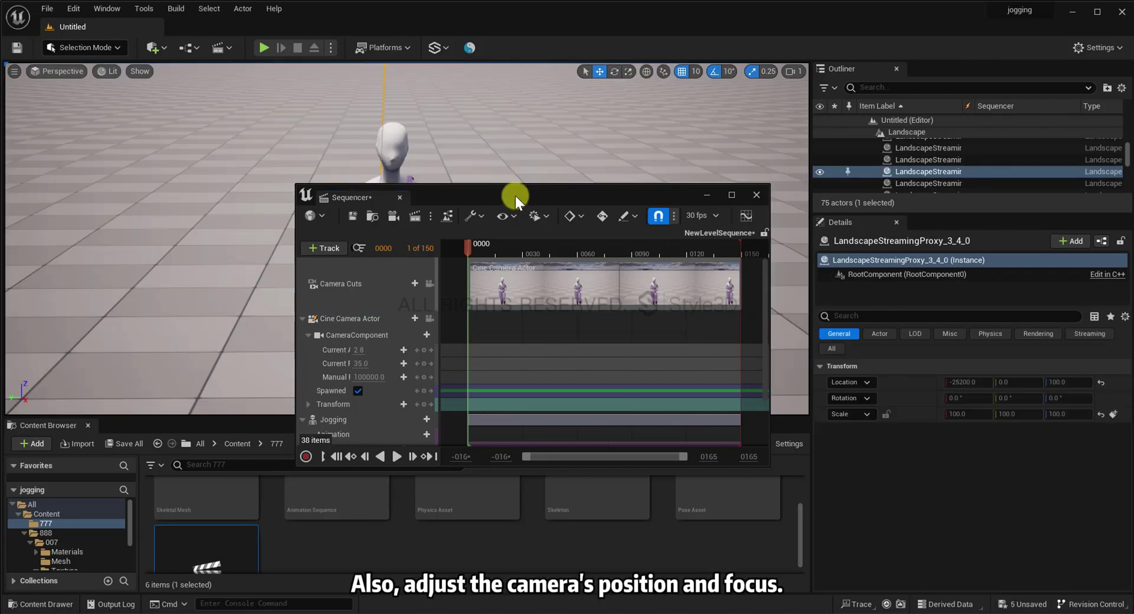
drag(515, 196, 751, 282)
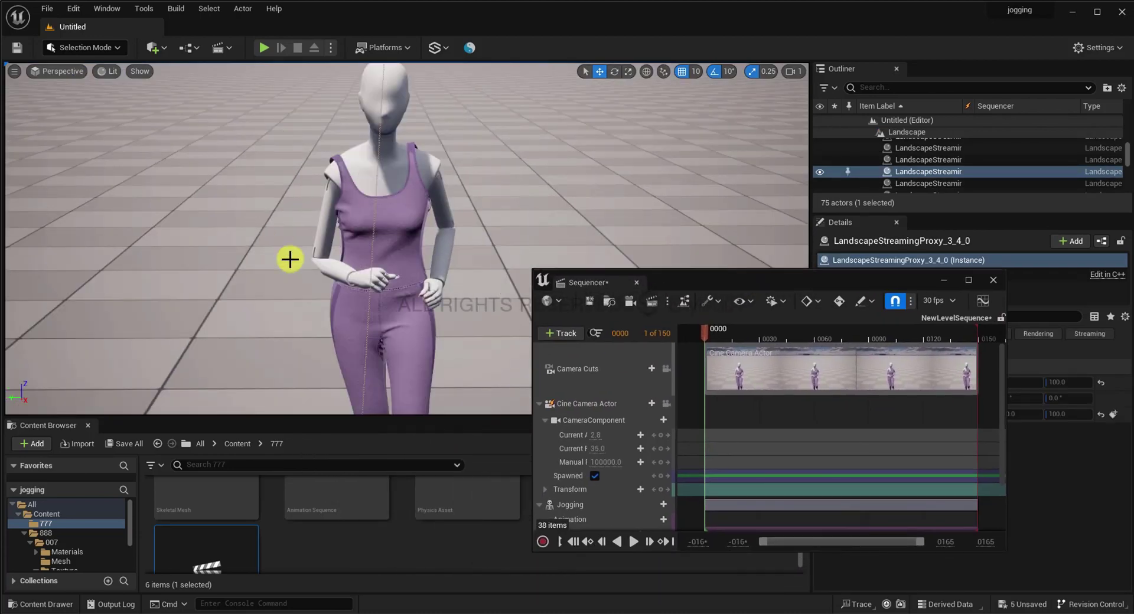
Step: Select the Cine Camera Actor and view the jogging character through it
drag(304, 266, 319, 275)
click(374, 281)
mouse_move(354, 241)
mouse_down()
mouse_move(327, 238)
mouse_move(387, 239)
mouse_move(374, 244)
mouse_up()
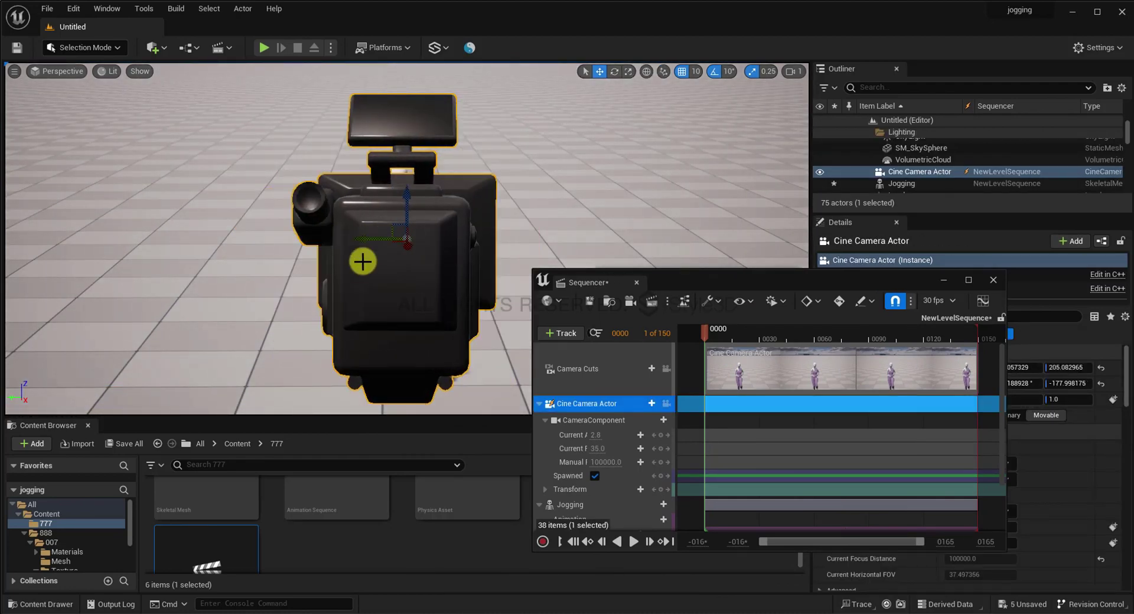
click(58, 71)
click(71, 204)
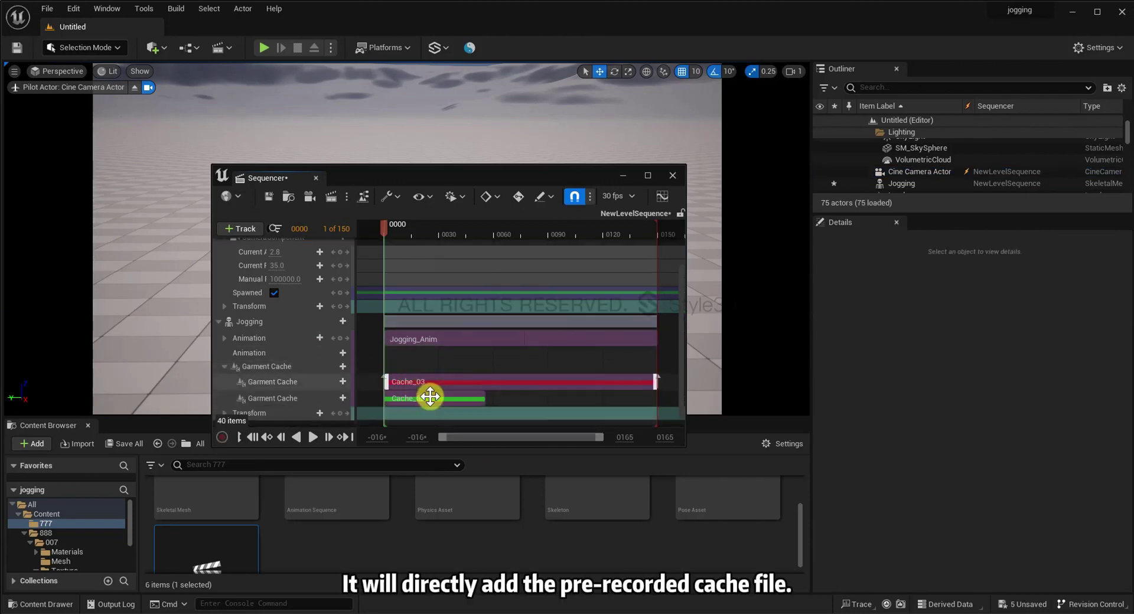
Step: Rename the second section's garment cache from Cache_02 to Cache_03 and extend it to frame 150
drag(461, 175, 461, 114)
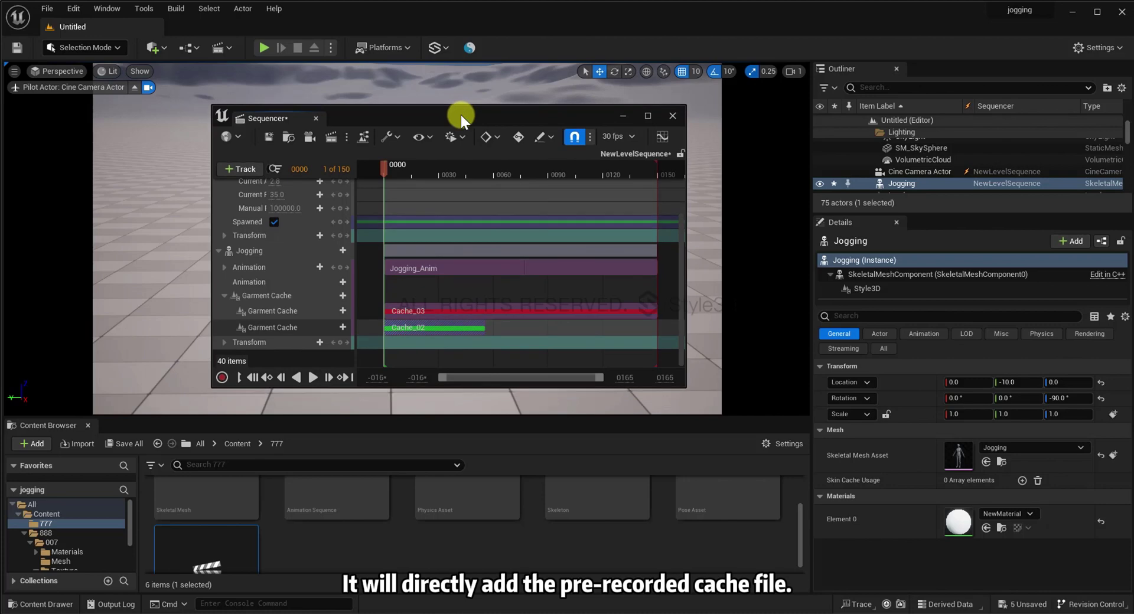
right_click(430, 328)
mouse_move(471, 340)
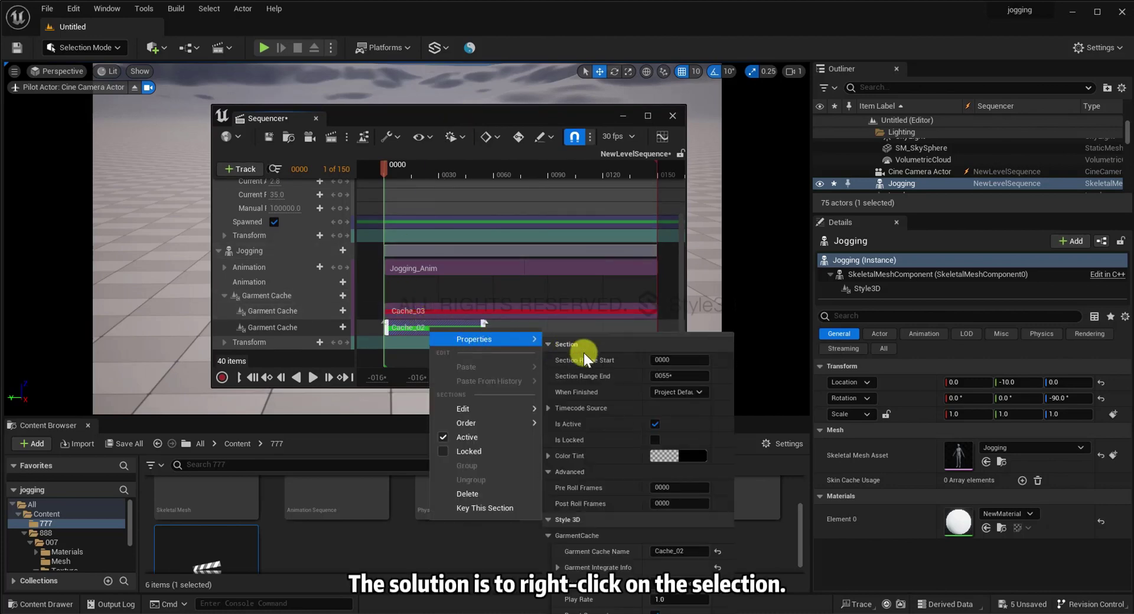
click(691, 551)
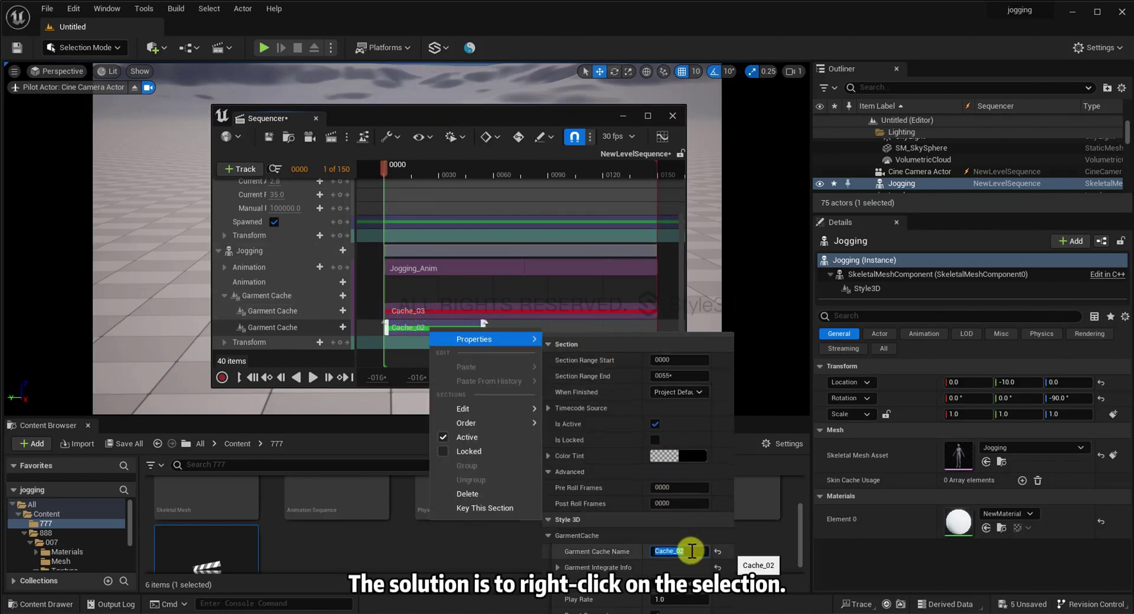
key(BackSpace)
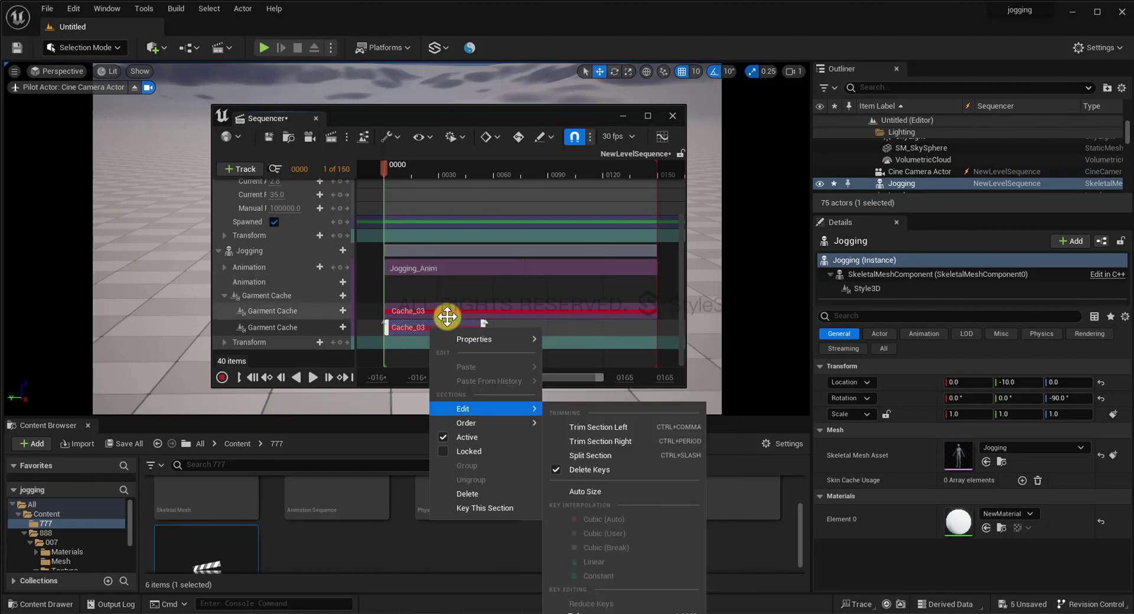
click(476, 329)
drag(483, 329, 653, 321)
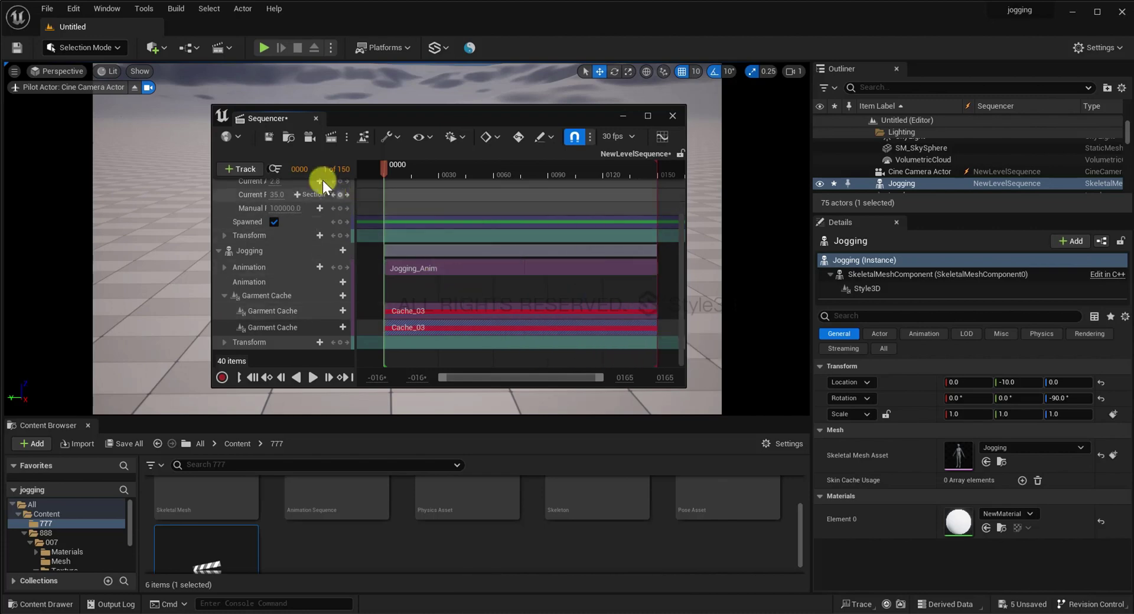
Step: Stop piloting the camera and capture the movie to record the Cache_03 garment cache
click(330, 138)
click(330, 138)
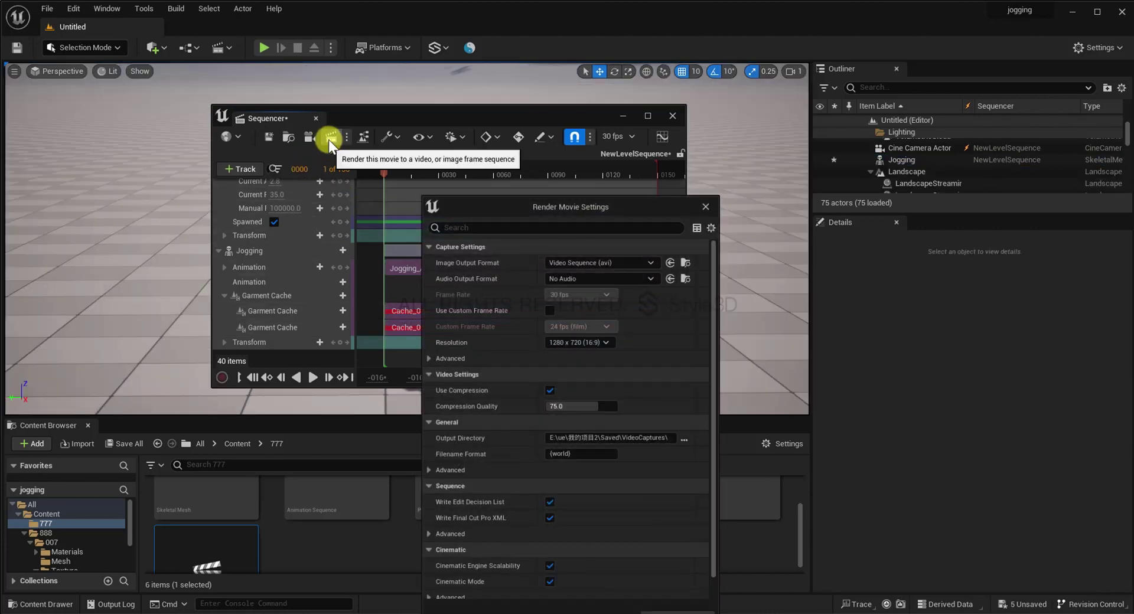
drag(580, 204, 570, 169)
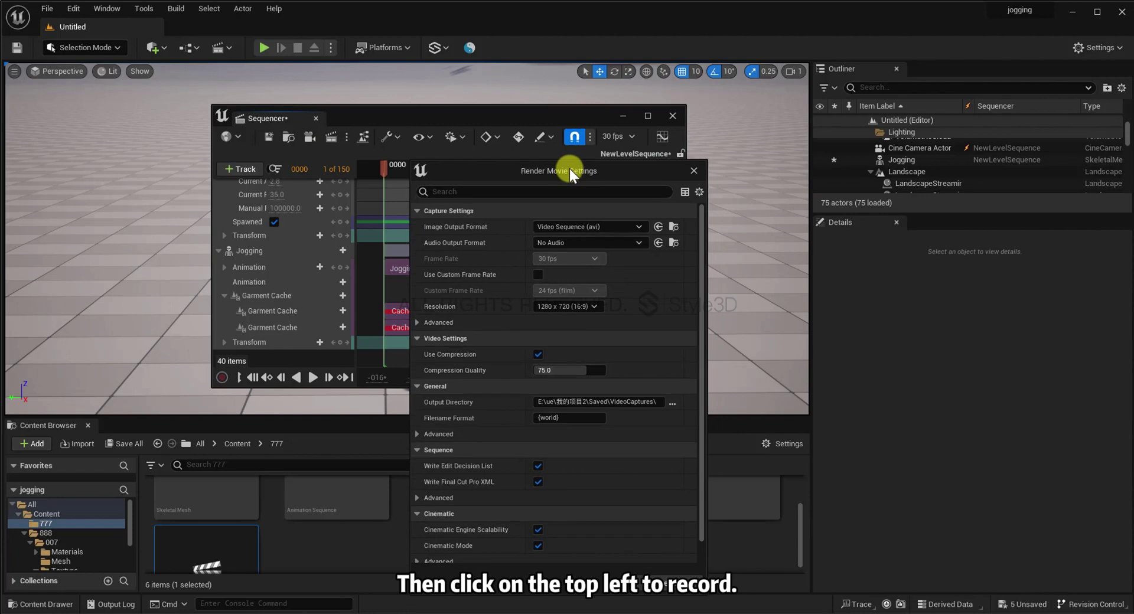
click(682, 584)
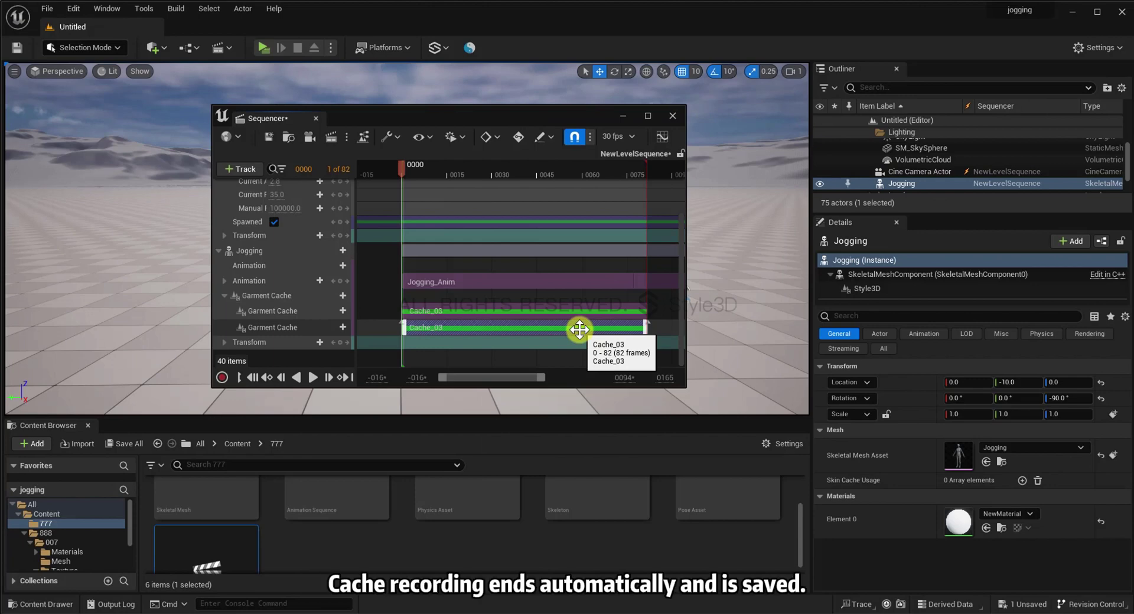
Step: Switch the Style3D component's runtime mode to Garment Cache Play
click(896, 287)
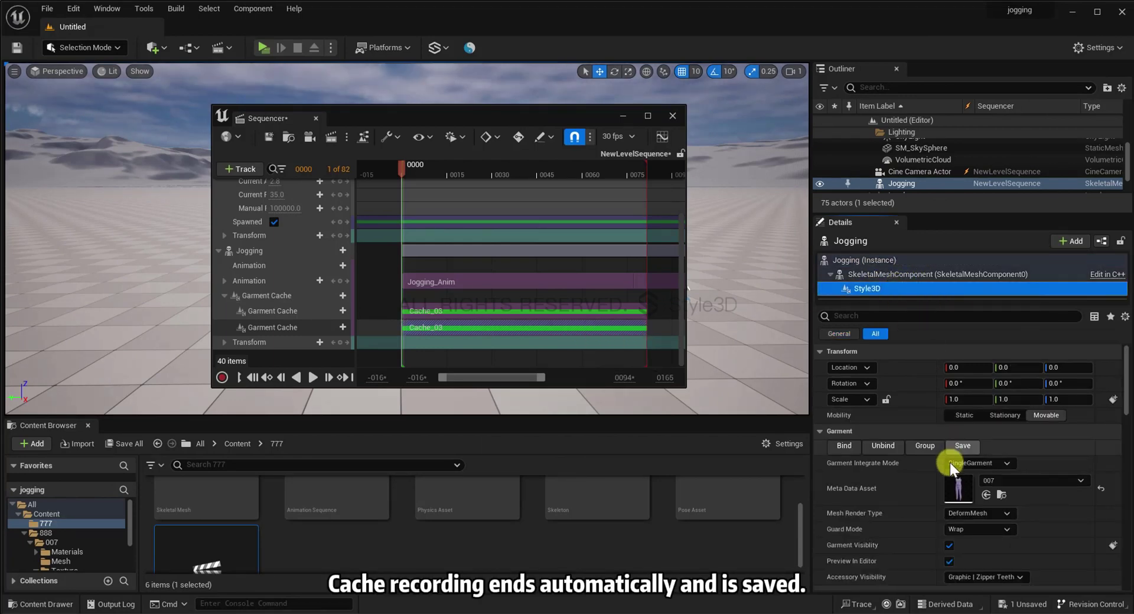
scroll(950, 486, down, 5)
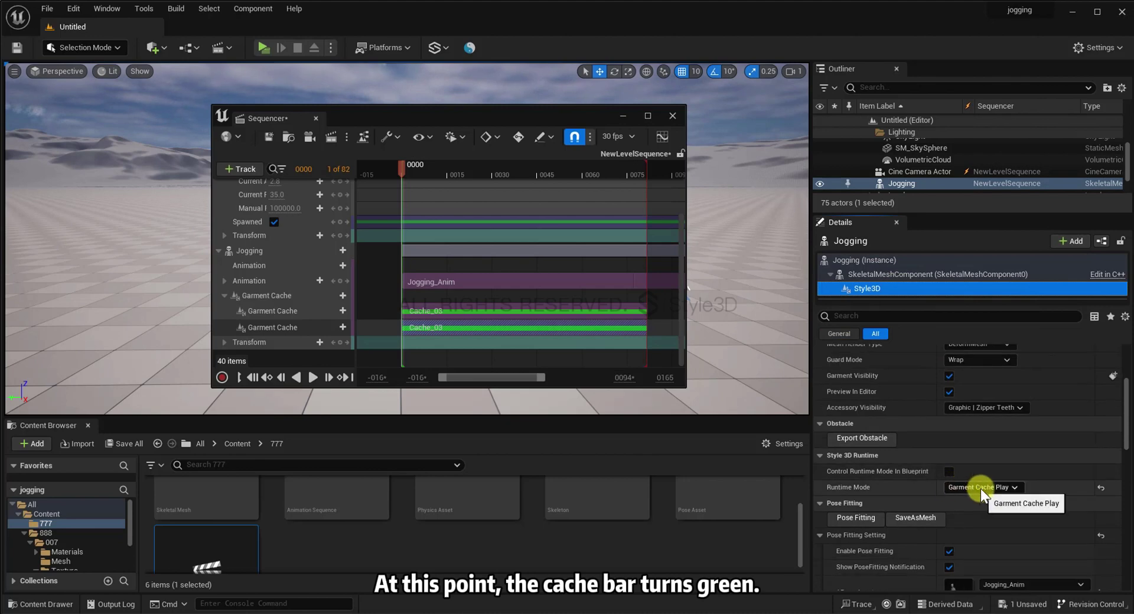
click(981, 488)
click(987, 522)
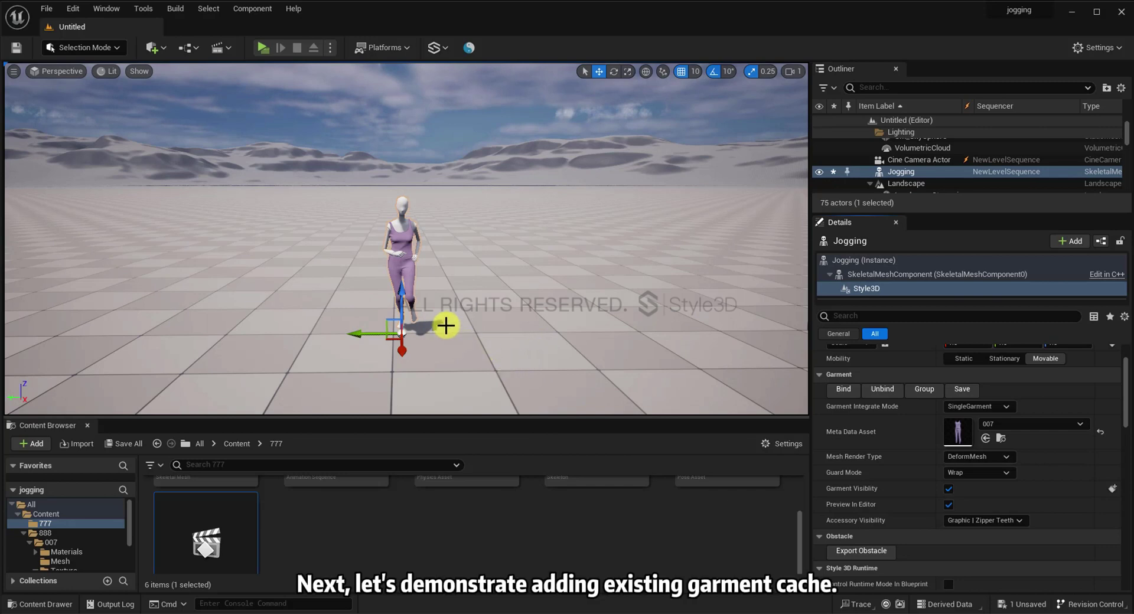
Step: Create a second level sequence, NewLevelSequence1, and open it in Sequencer
right_drag(443, 324, 443, 324)
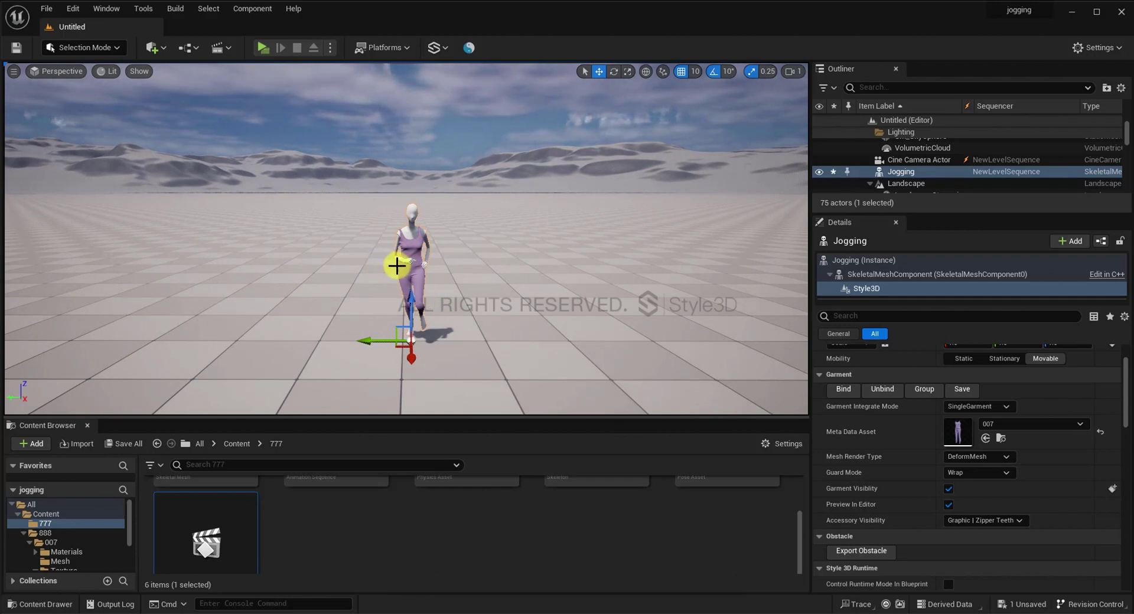
right_click(435, 533)
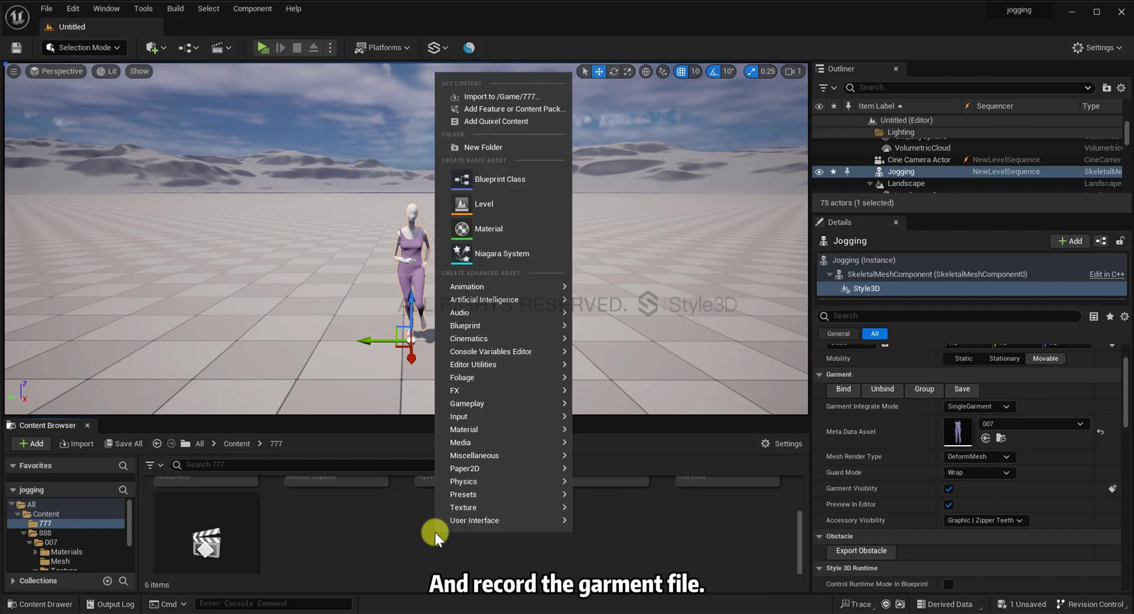
mouse_move(506, 341)
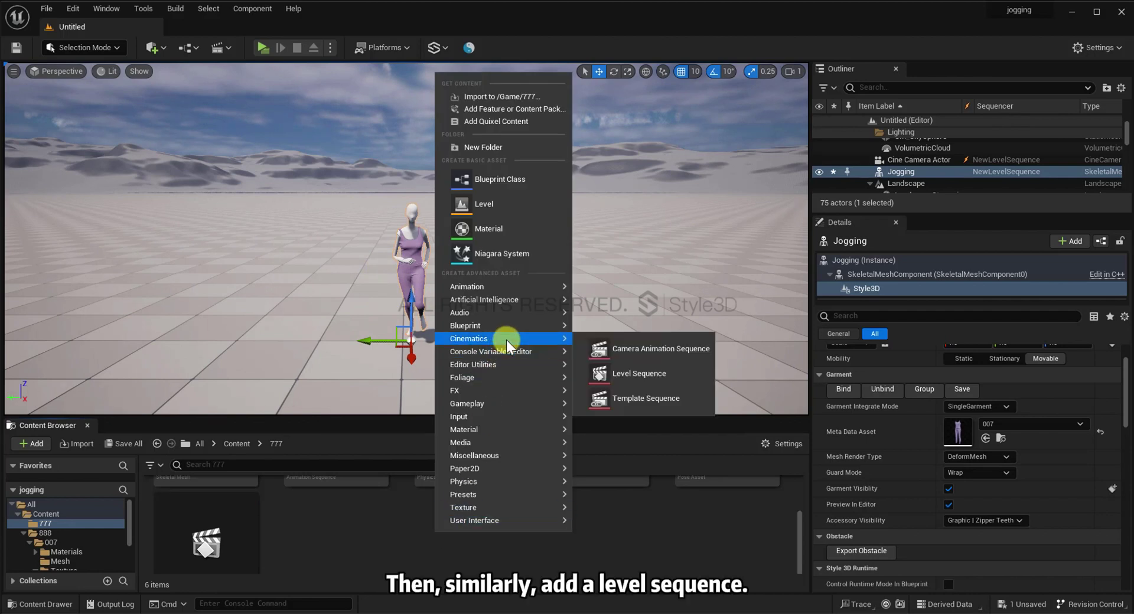
click(600, 373)
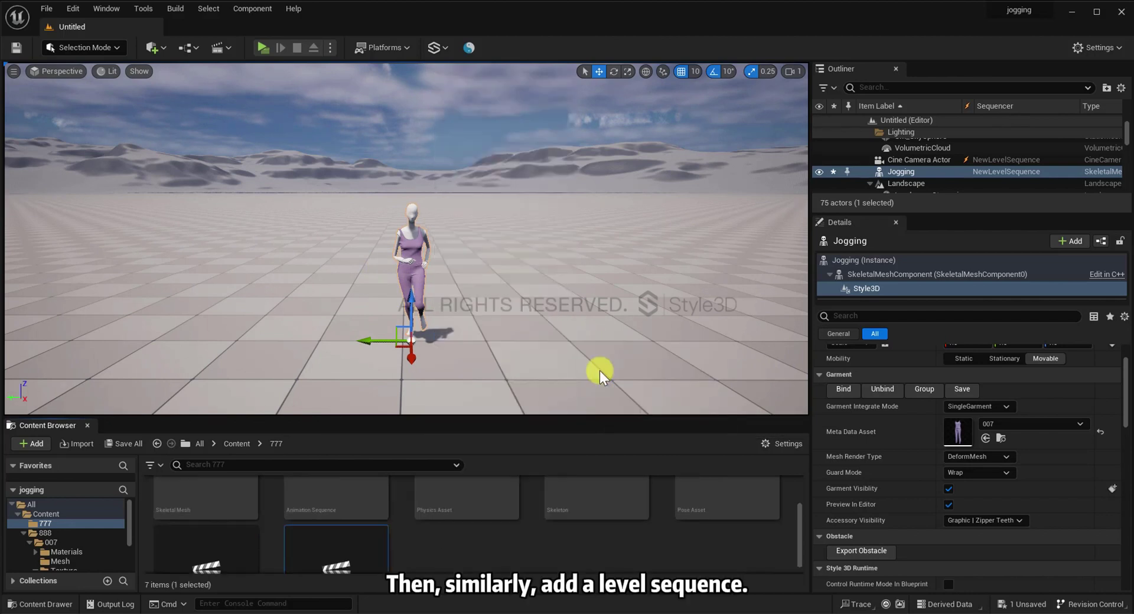
double_click(336, 549)
Step: Add the Jogging actor with a Garment Cache track, plus a new cine camera with camera cuts
click(277, 201)
mouse_move(314, 221)
click(454, 305)
click(382, 300)
click(361, 218)
click(360, 325)
click(328, 169)
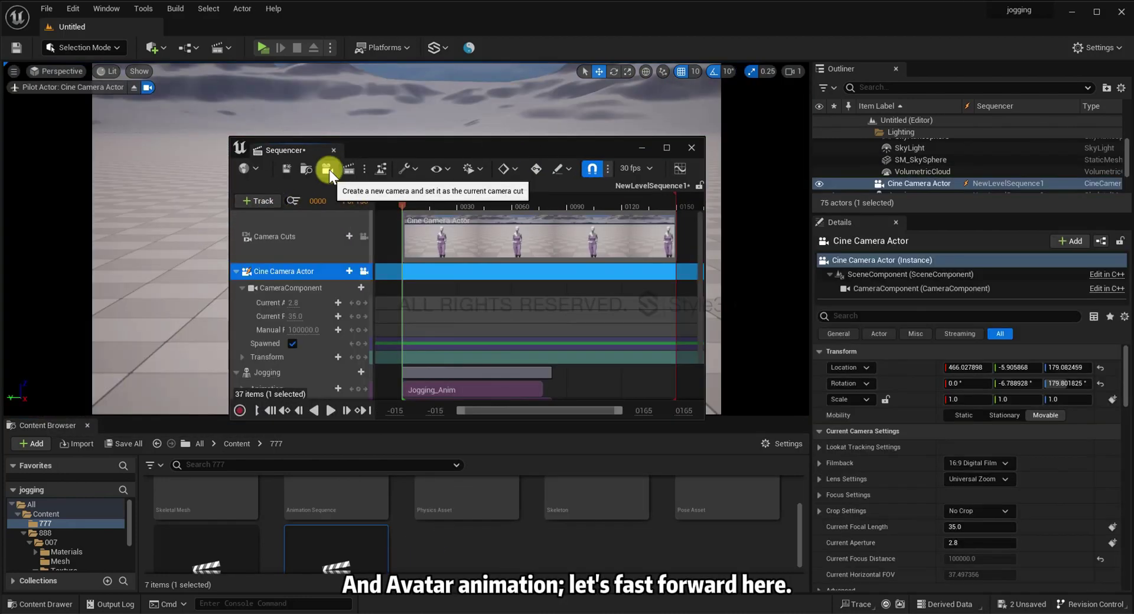
Step: Review the Cache_02 section's properties on the Jogging track
right_click(484, 365)
mouse_move(559, 381)
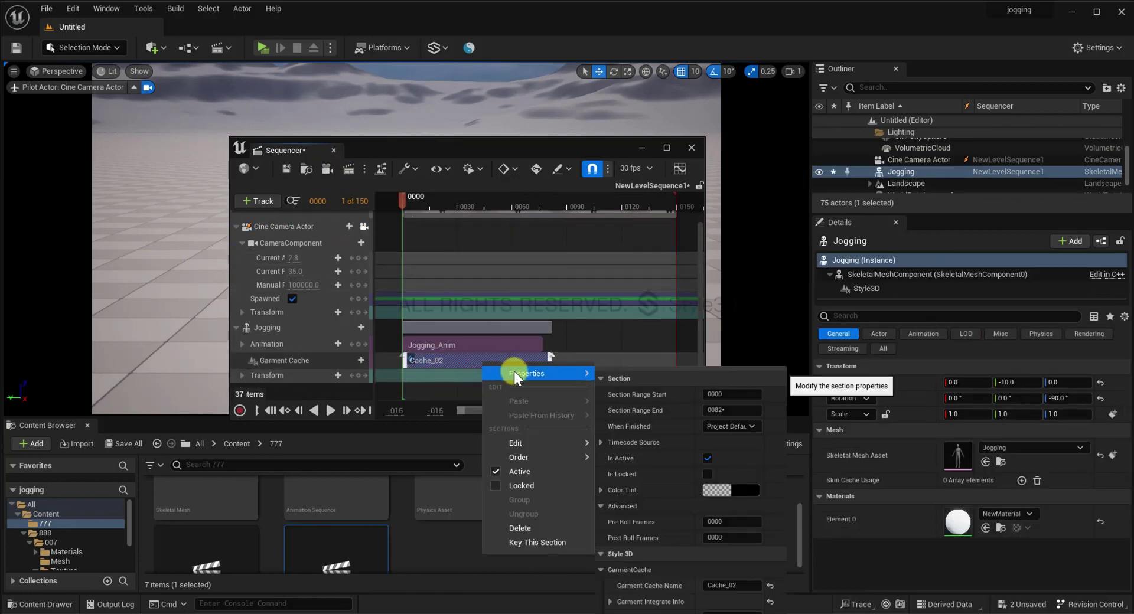
click(405, 359)
Step: Shorten the playback range to about frame 51 and trim Jogging_Anim and Cache_02 to match
drag(675, 207, 552, 218)
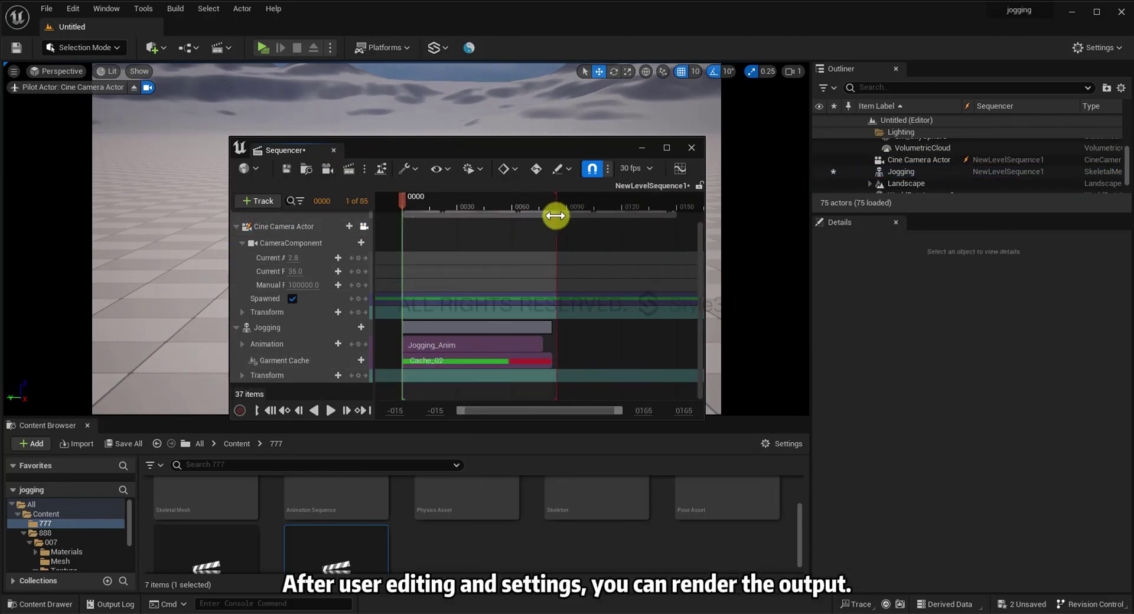
click(539, 328)
drag(542, 345, 507, 346)
drag(552, 212, 509, 213)
drag(620, 411, 550, 411)
Step: Play NewLevelSequence1 to preview the Cache_02 garment simulation
scroll(539, 362, up, 2)
click(331, 410)
scroll(451, 341, down, 2)
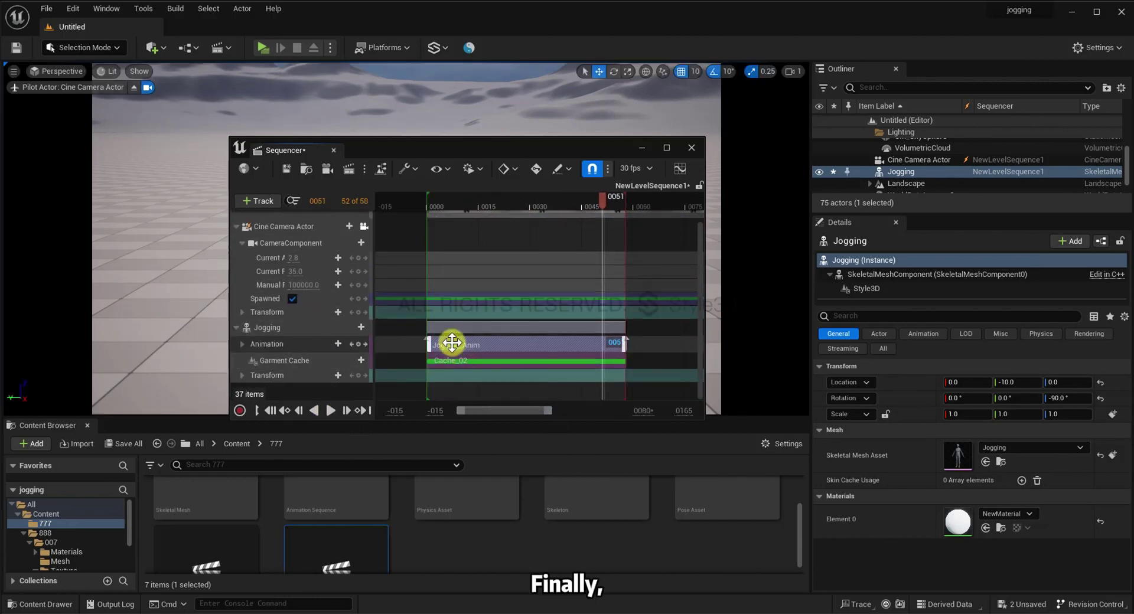
Step: Open the Movie Render Queue from Sequencer's render dropdown and move its window aside
click(359, 167)
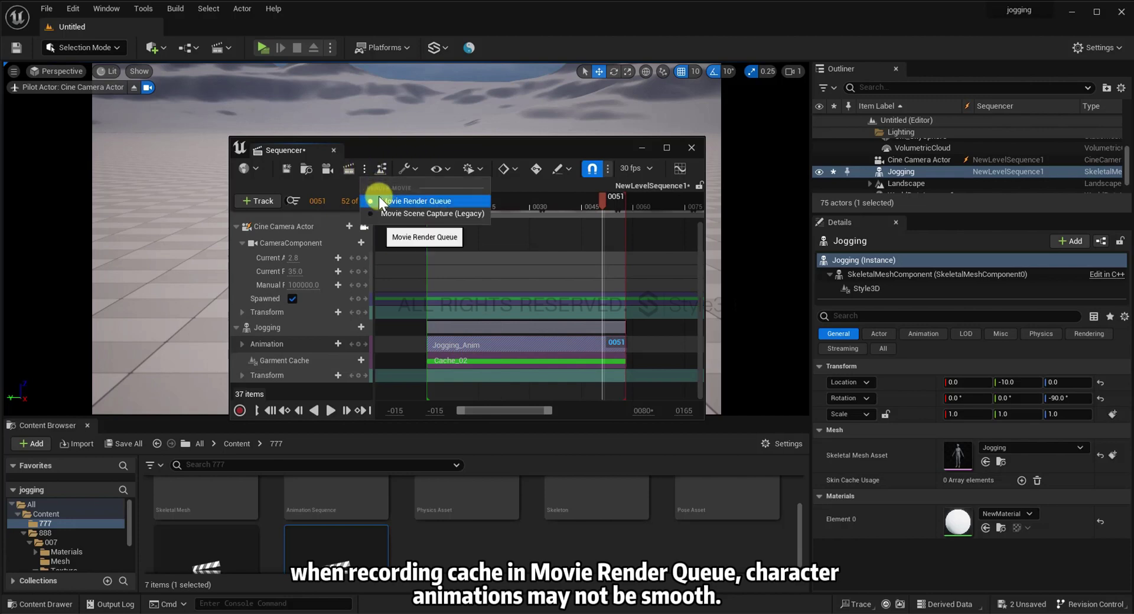
click(349, 170)
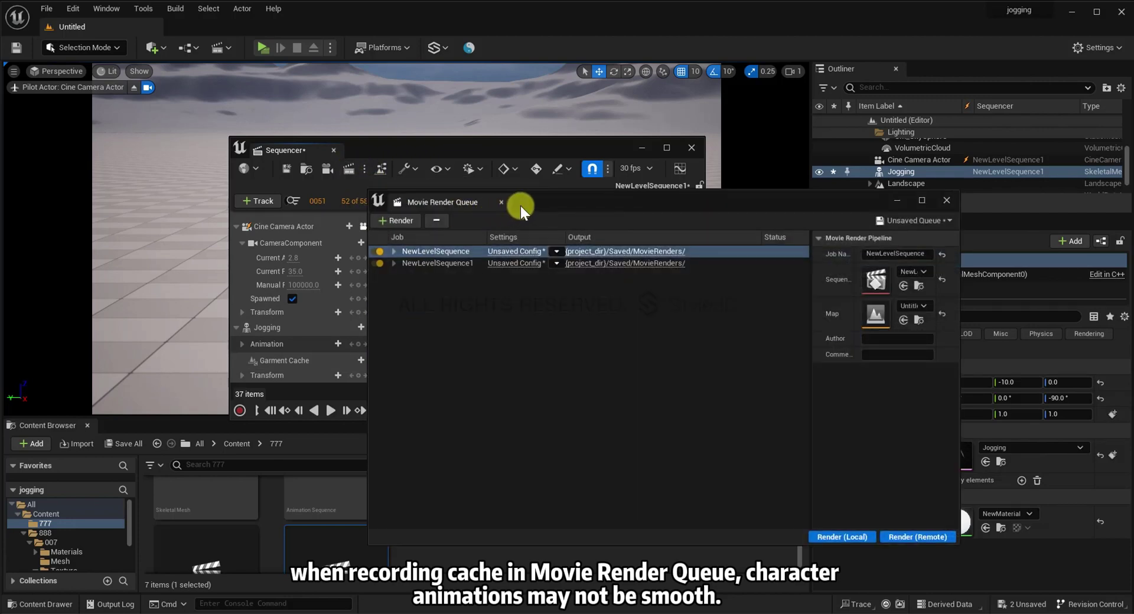
drag(526, 204, 378, 182)
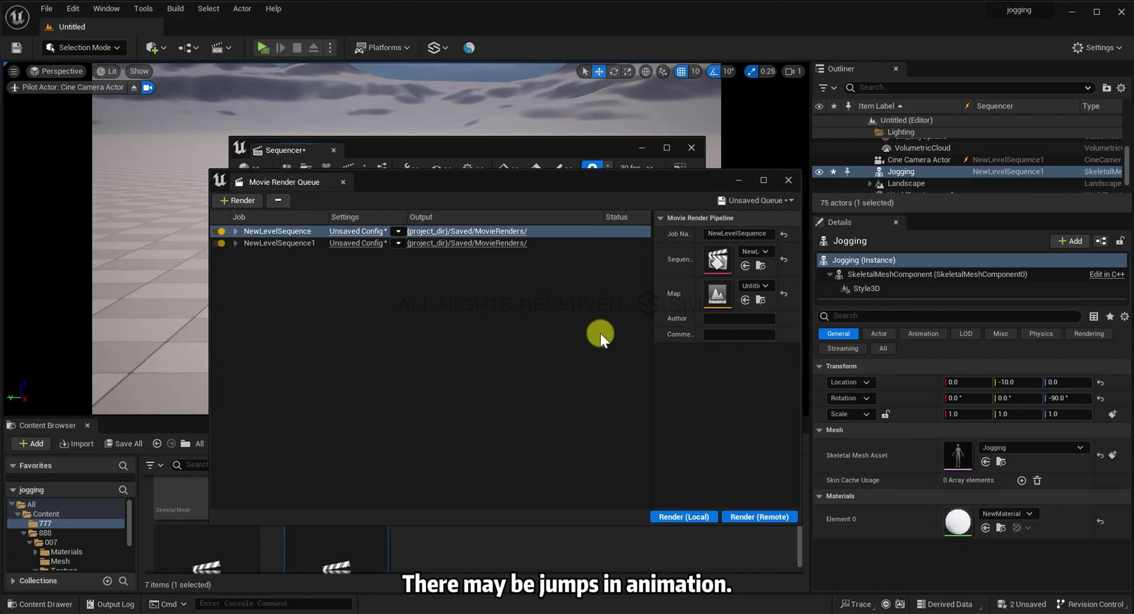
Step: Start a local render of NewLevelSequence and NewLevelSequence1 to Saved/MovieRenders
click(685, 517)
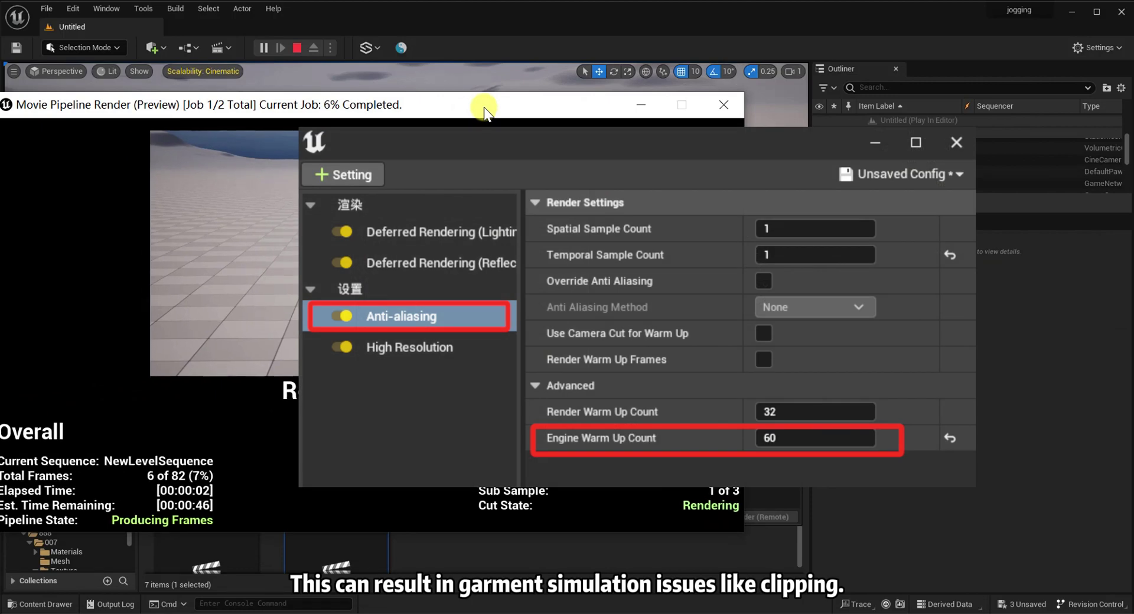